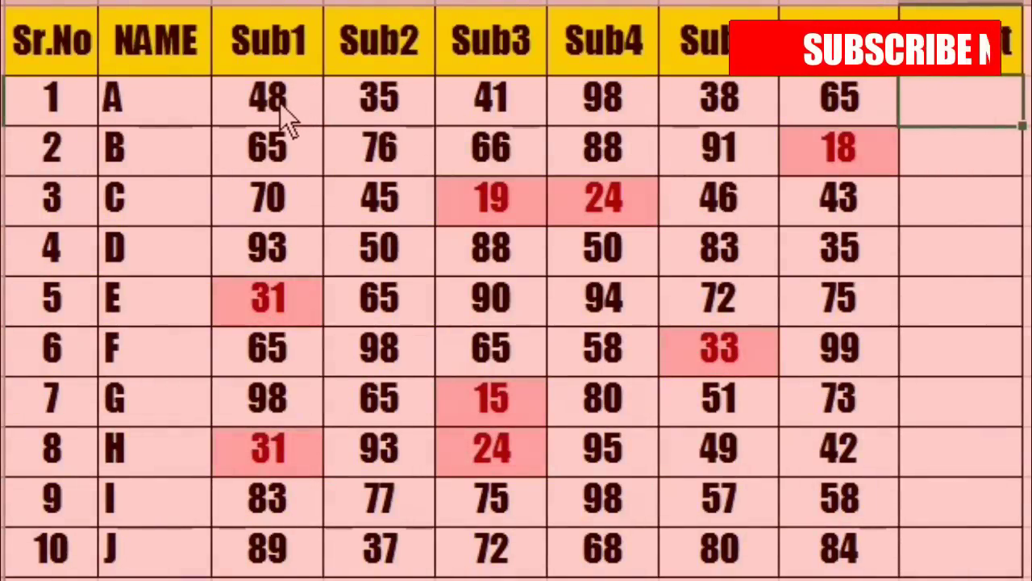
Review student A's six subject marks one by one
drag(282, 103, 823, 121)
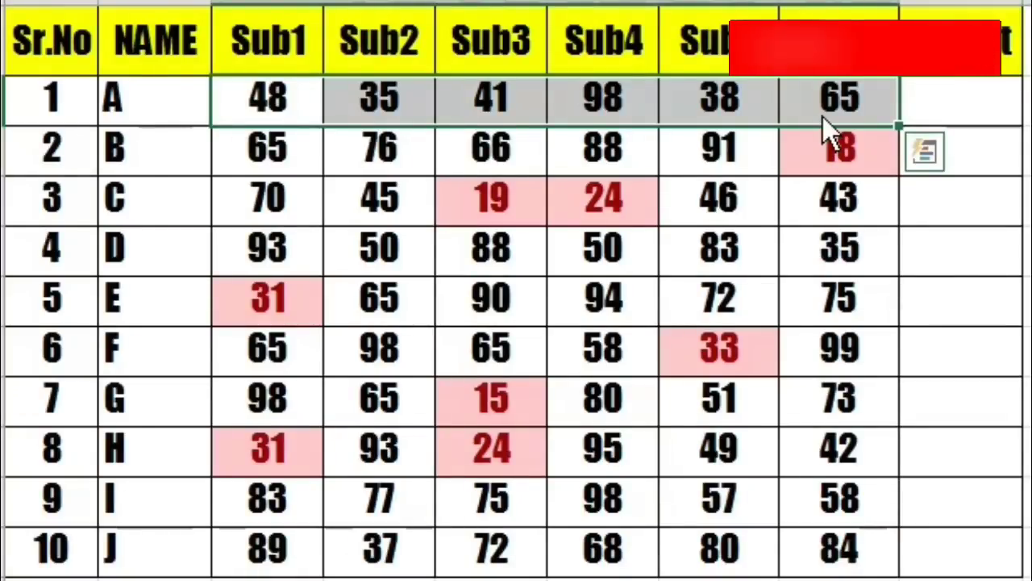
click(384, 113)
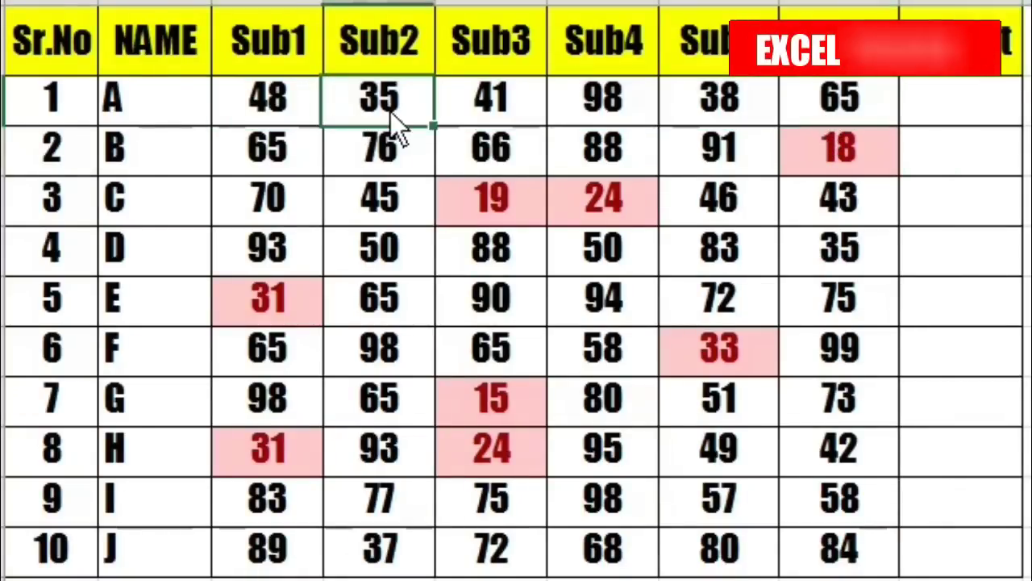
click(498, 109)
click(632, 103)
click(726, 107)
click(831, 109)
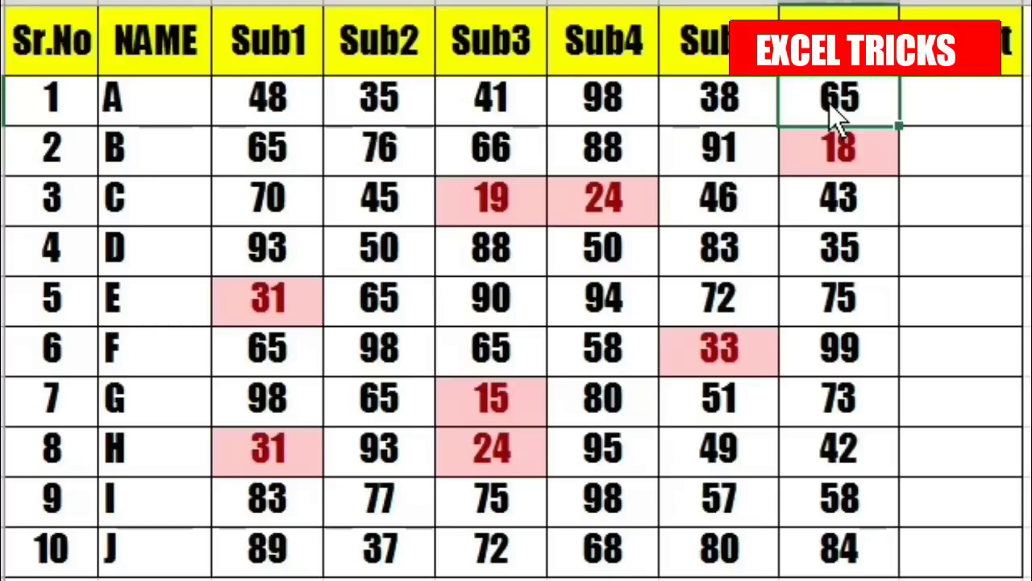
Enter 34 as student A's Sub2 mark and 31 as the Sub5 mark
click(411, 113)
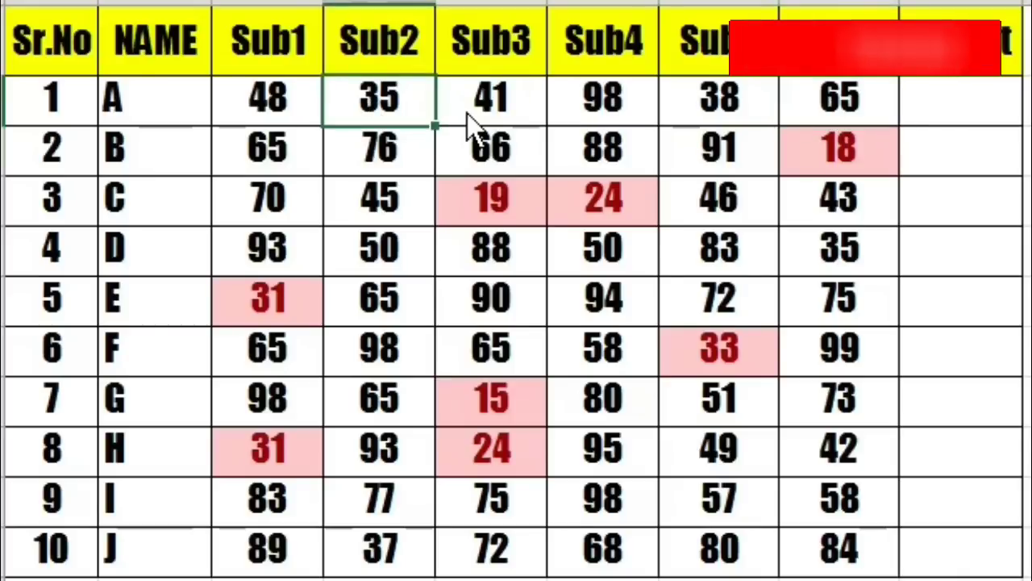
text(34)
click(468, 115)
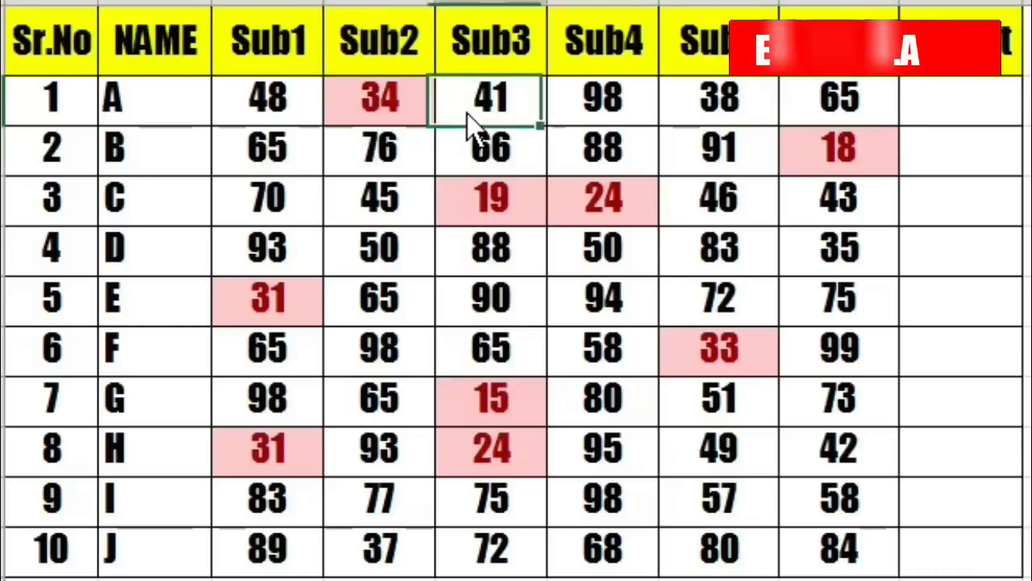
click(722, 102)
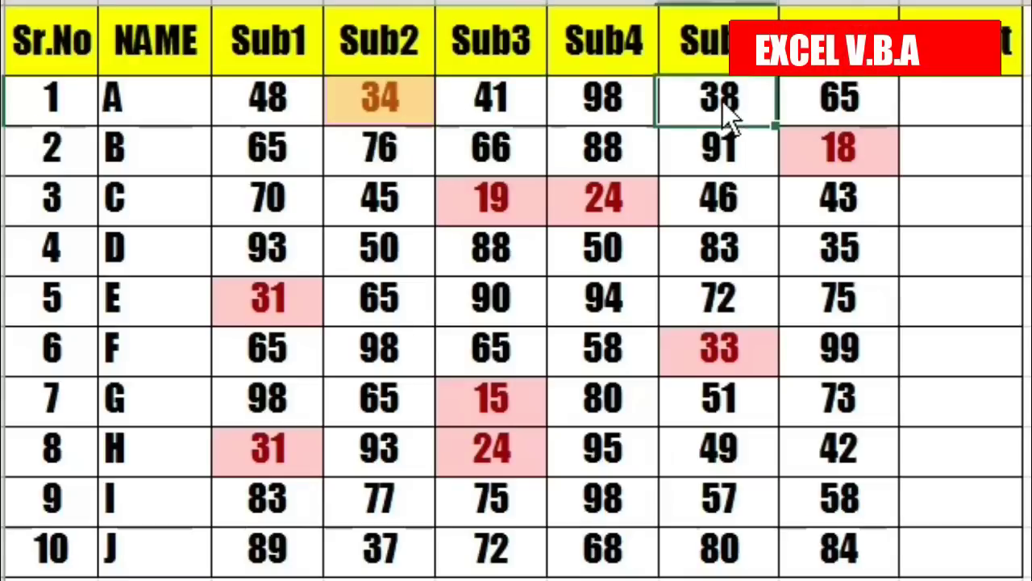
text(3)
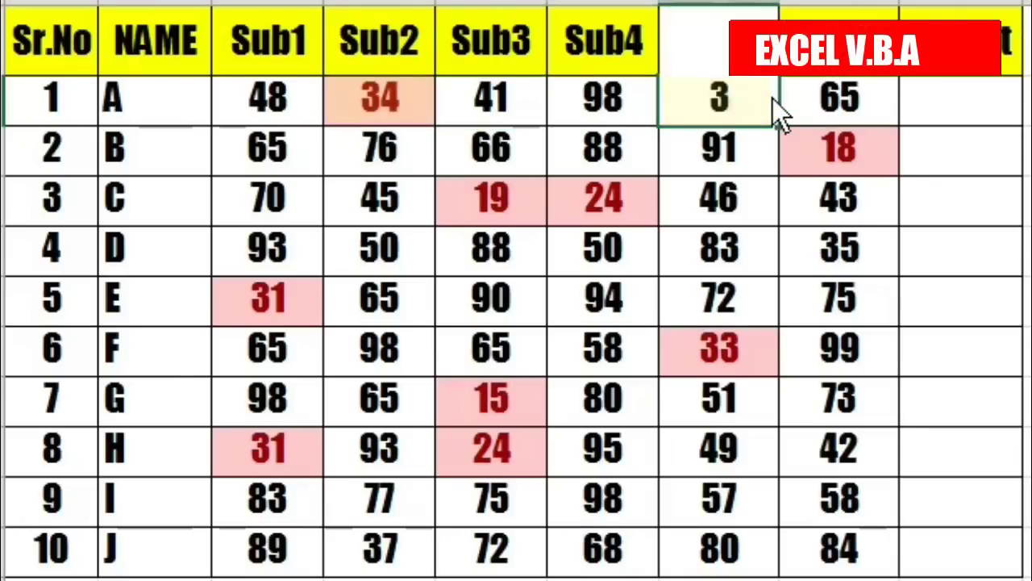
text(1)
key(Return)
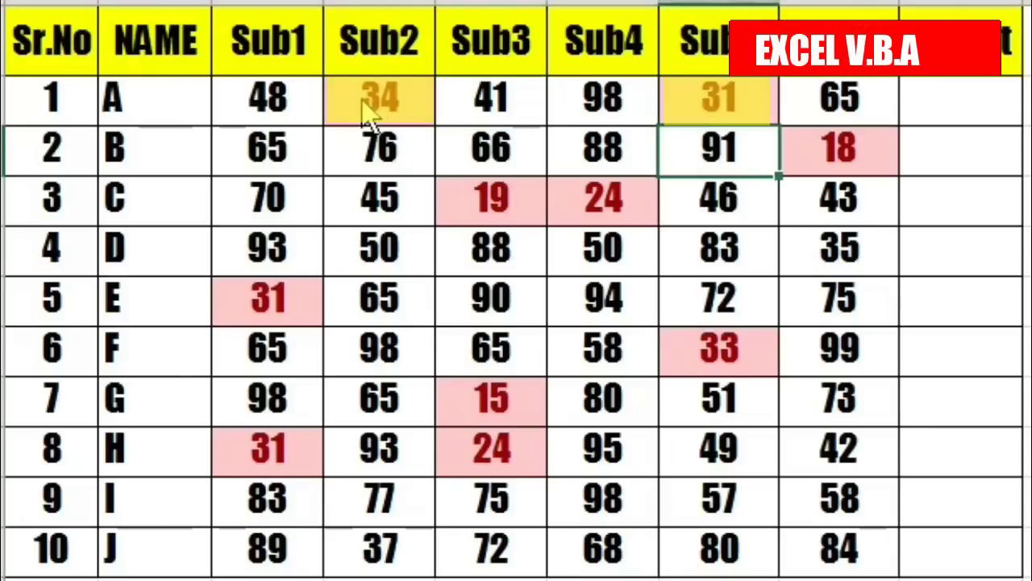
click(722, 101)
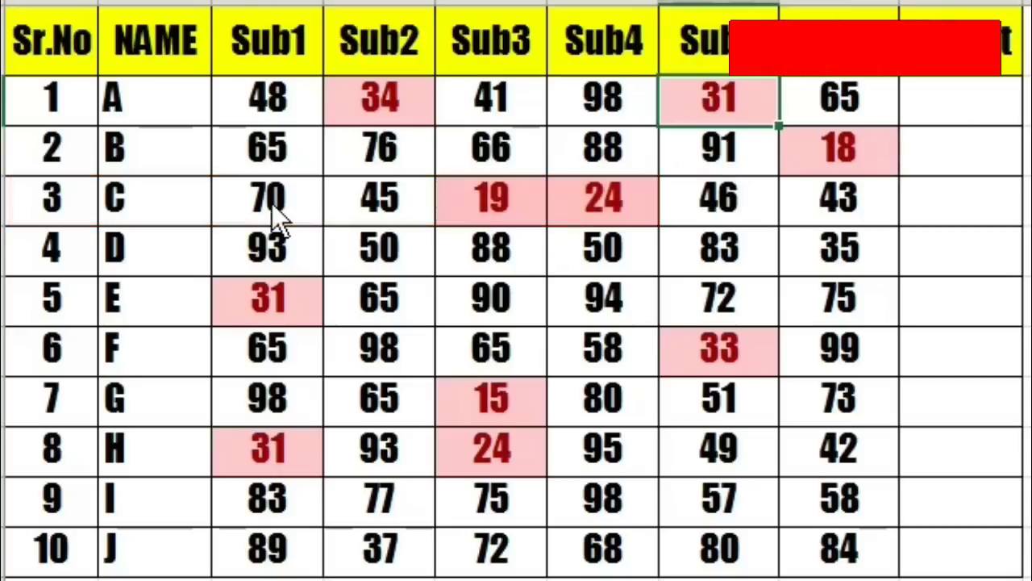
Inspect the low marks of student C (19) and student B (18)
click(490, 212)
drag(494, 220, 675, 203)
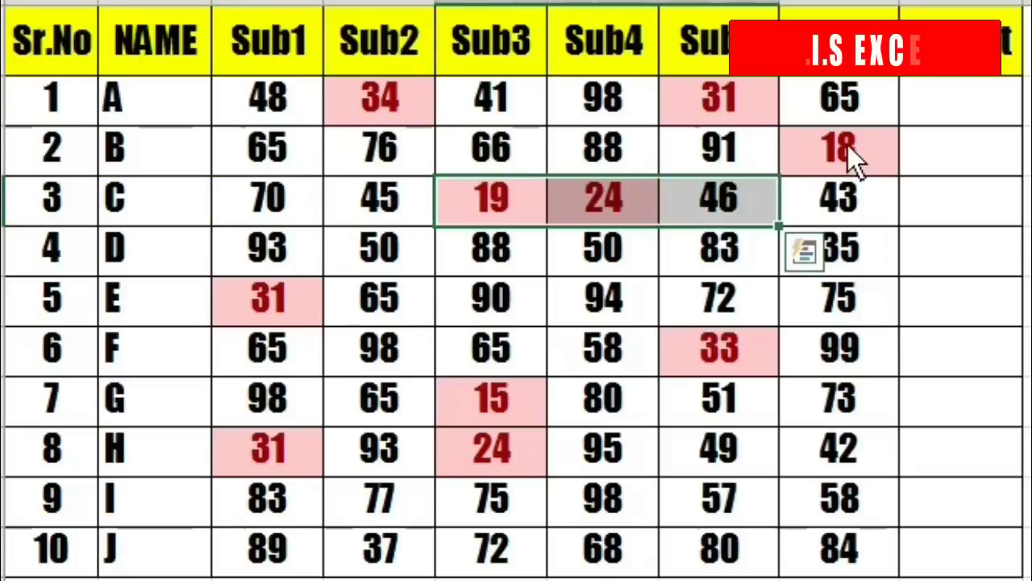
drag(847, 148, 284, 171)
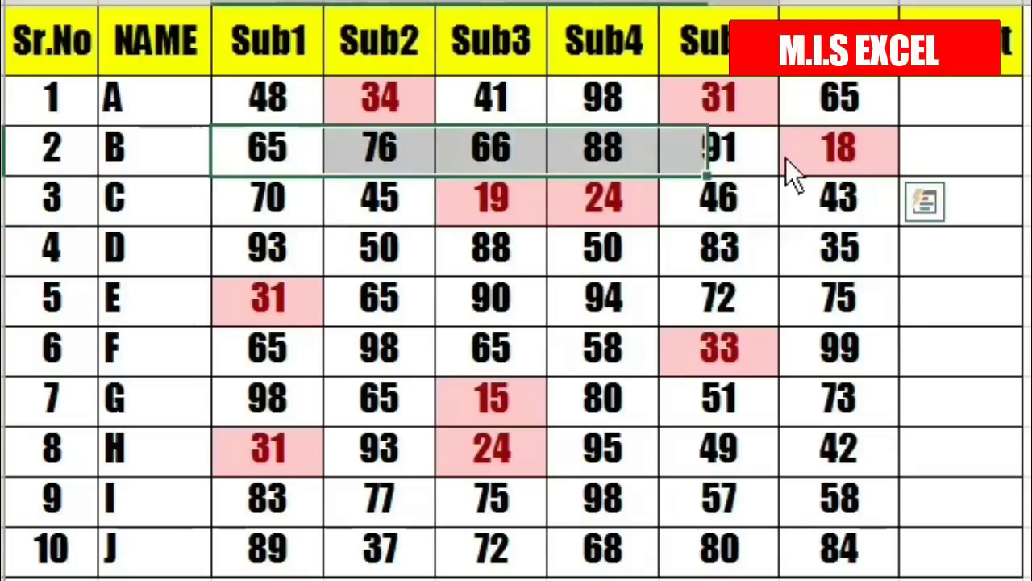
click(873, 154)
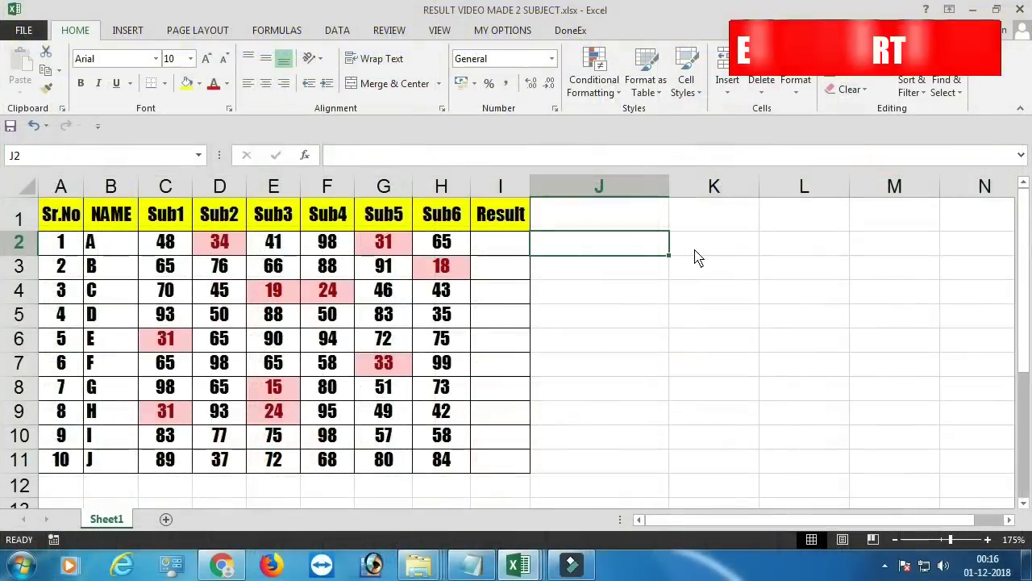
Enter =SMALL(C2:H2,1) in K2 to get student A's lowest mark, 31
click(696, 251)
text(=SM)
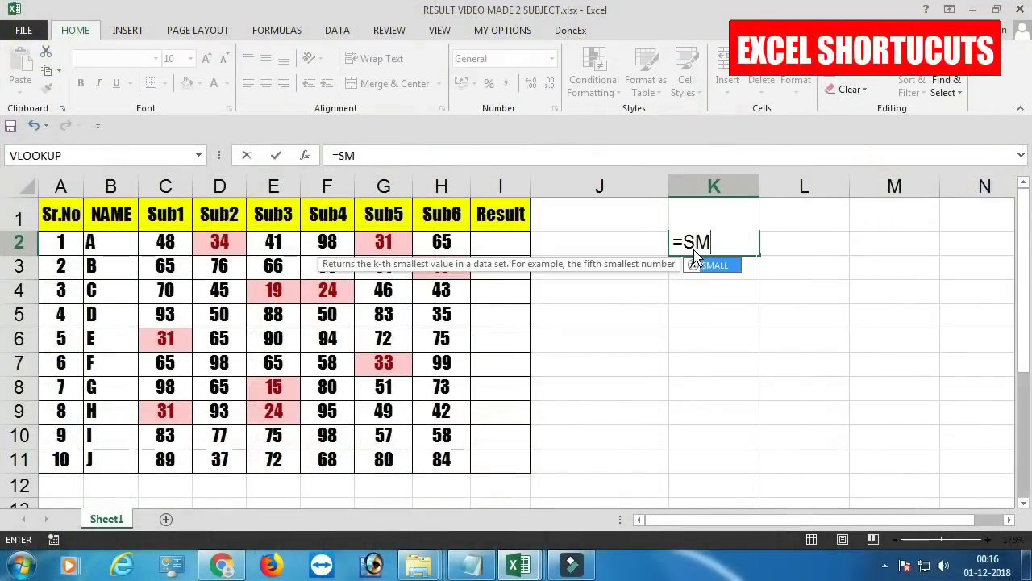
key(Tab)
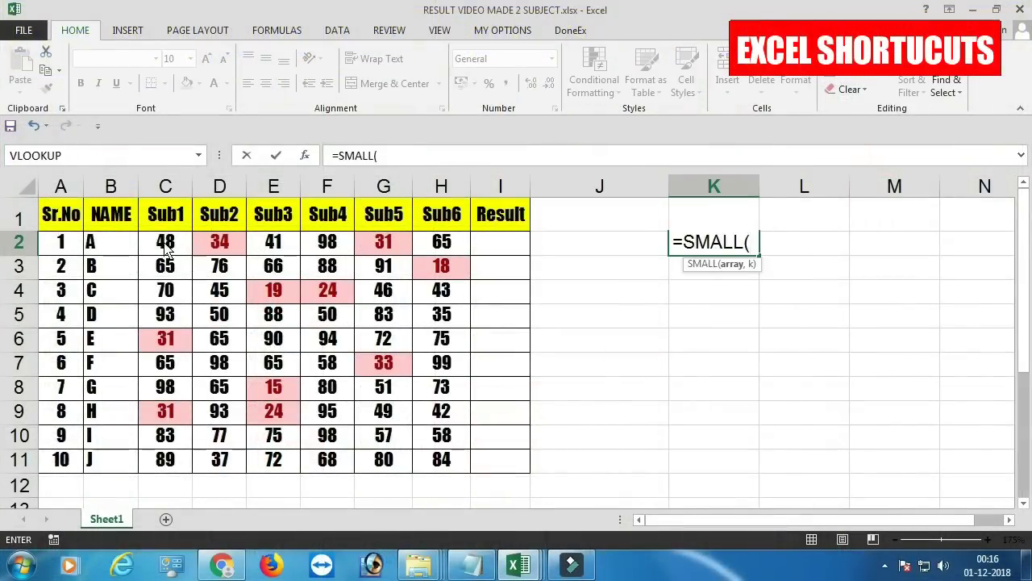
drag(165, 250, 369, 259)
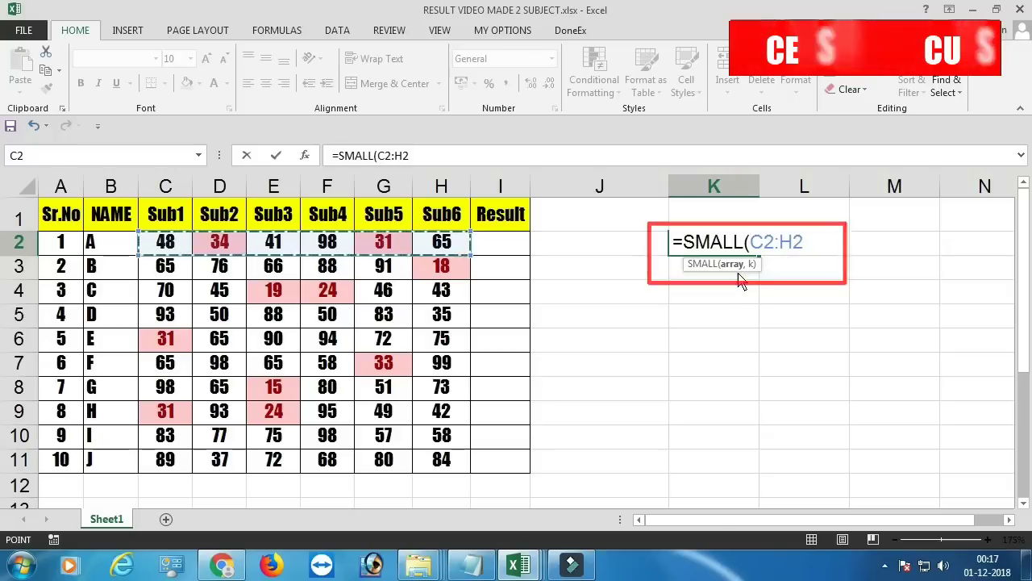
text(,)
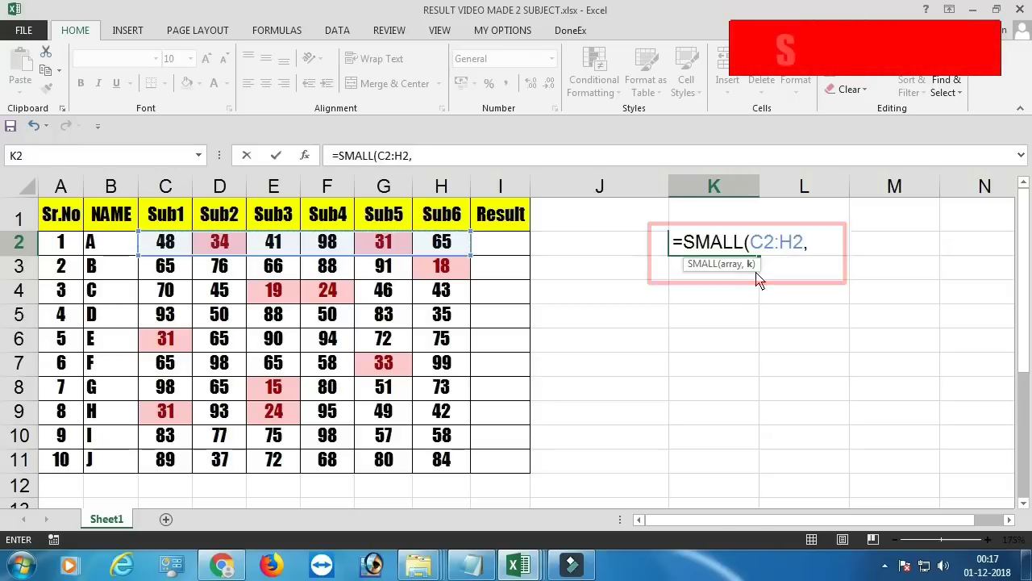
text(1)
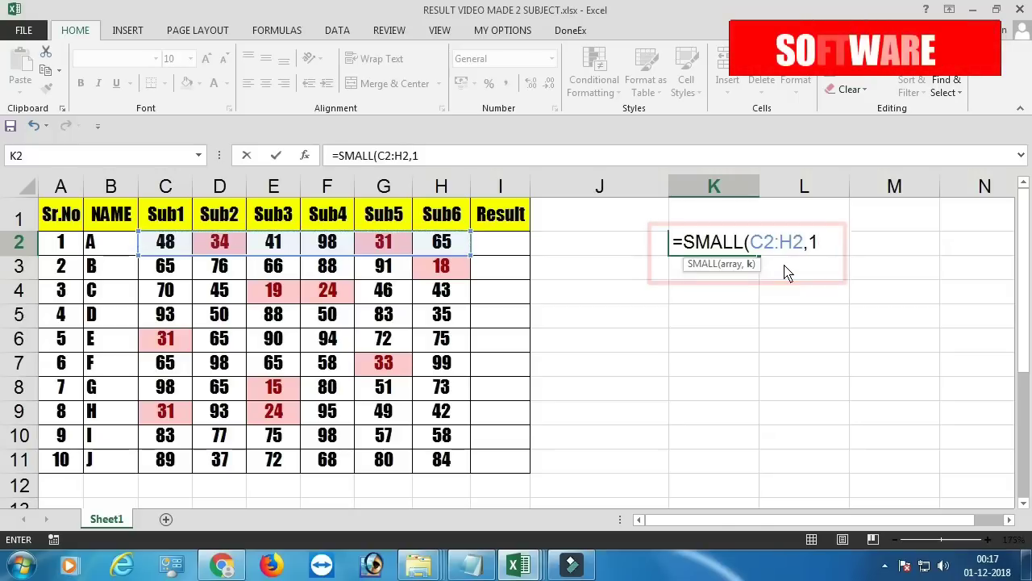
key(Return)
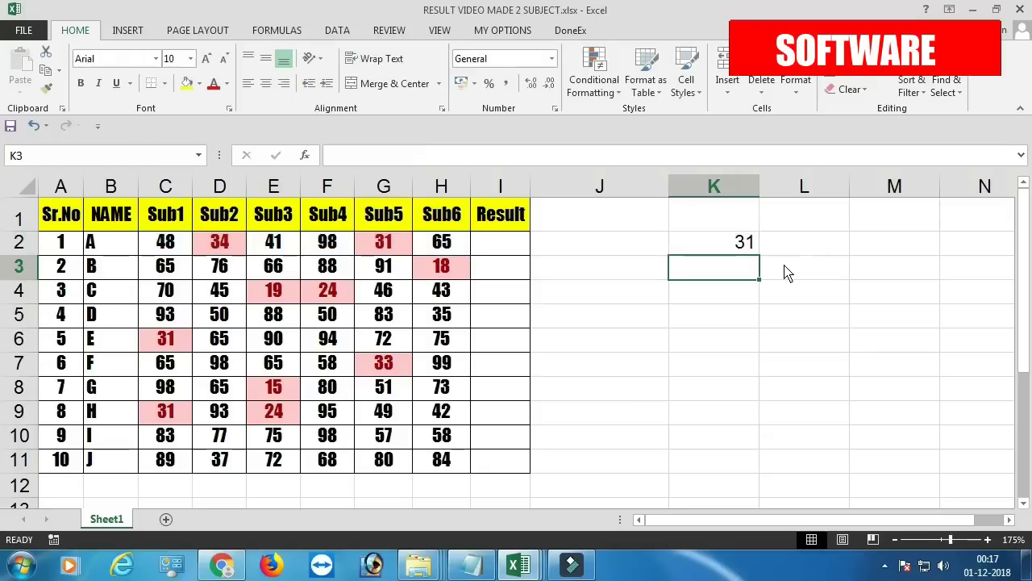
click(387, 248)
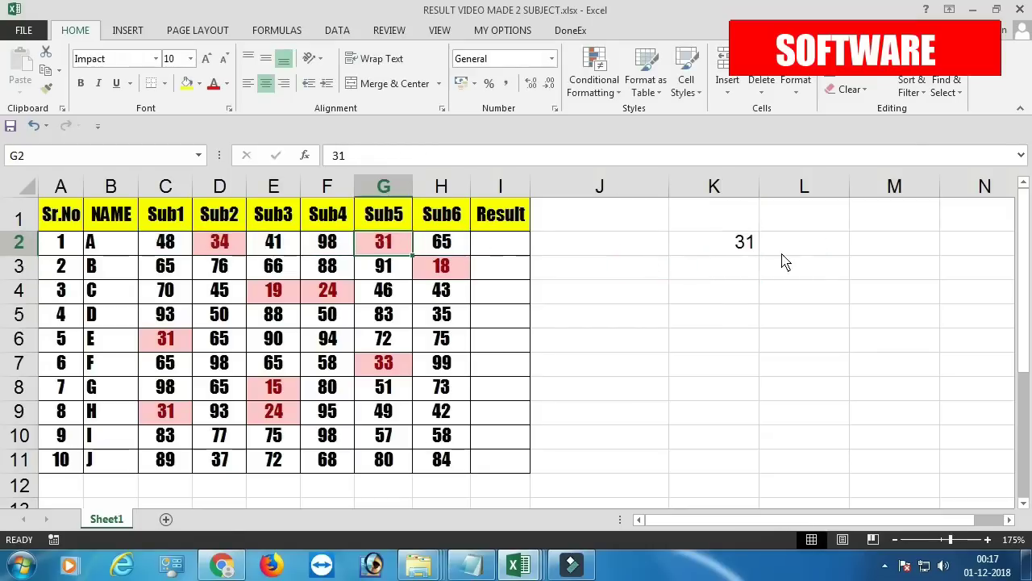
Enter =SMALL(C2:H2,2) in L2 to get the second-lowest mark, 34
click(803, 252)
text(=SM)
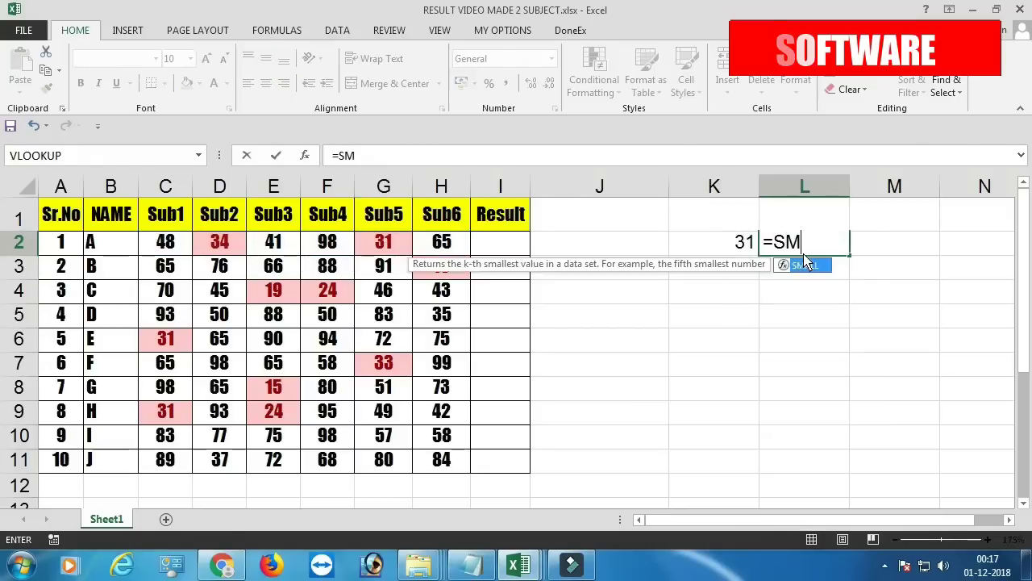
key(Tab)
drag(166, 246, 427, 253)
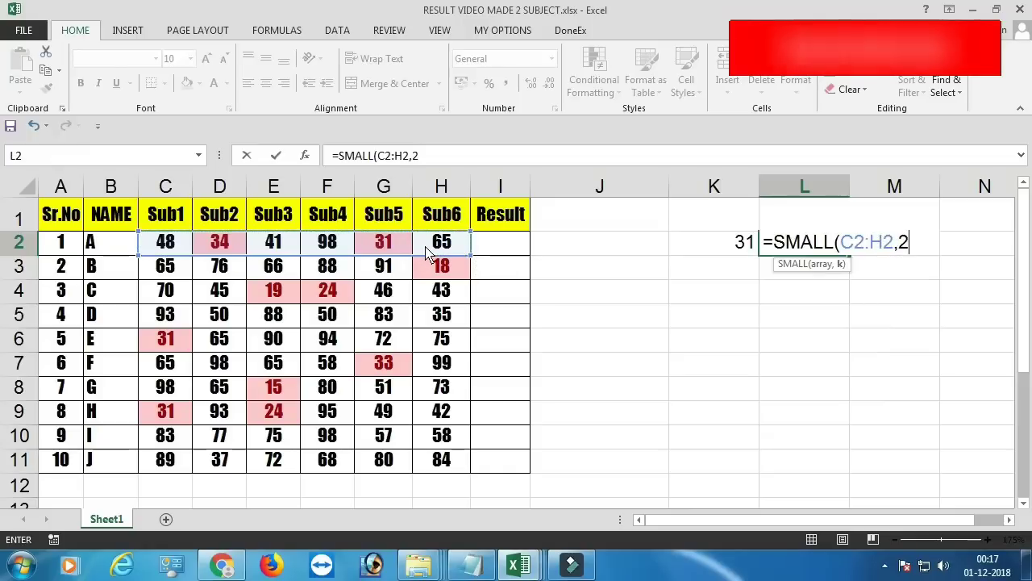
text())
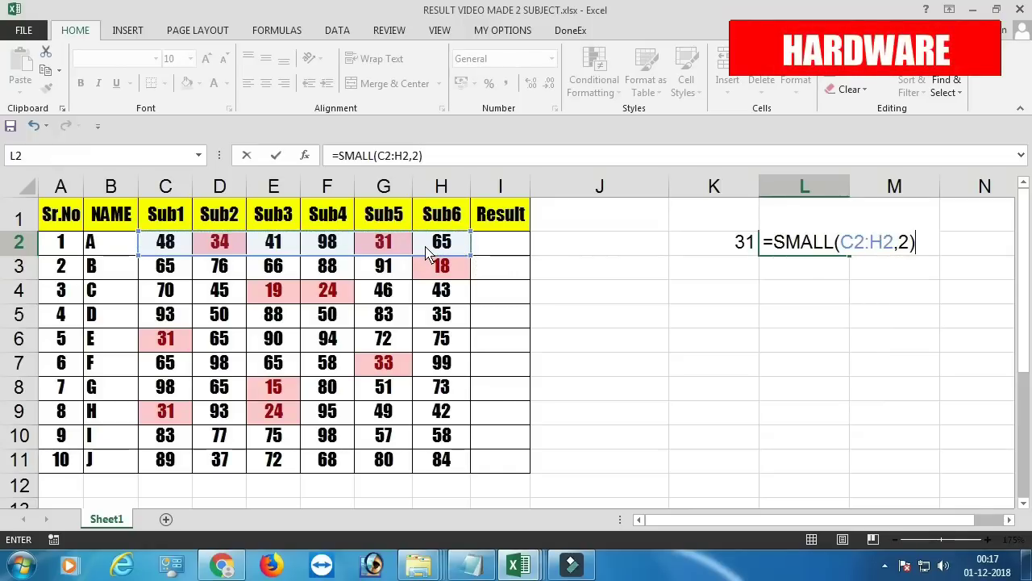
key(Return)
Fill the K2 and L2 SMALL formulas down to row 11 for all ten students
drag(172, 250, 452, 252)
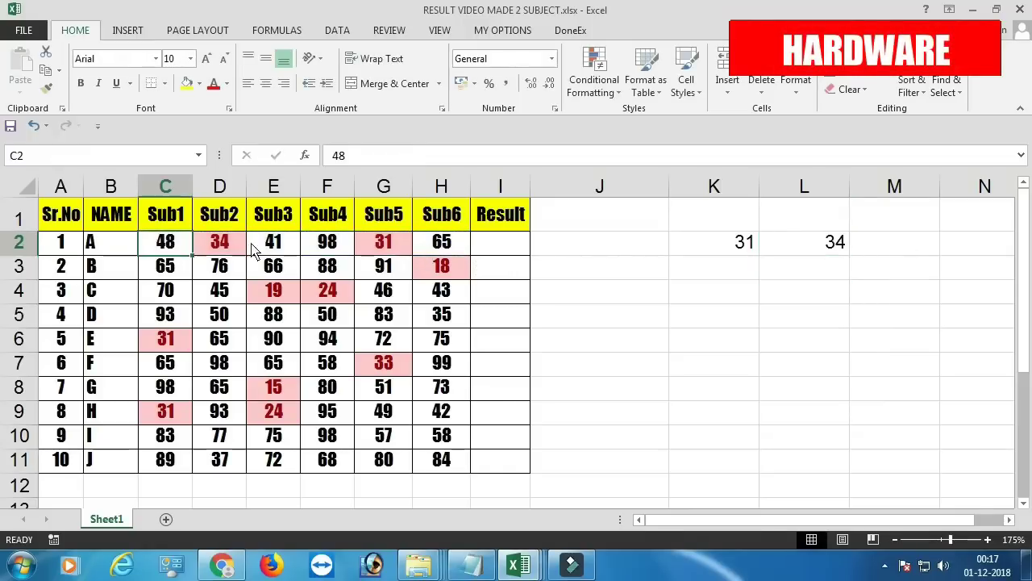
click(734, 244)
click(809, 252)
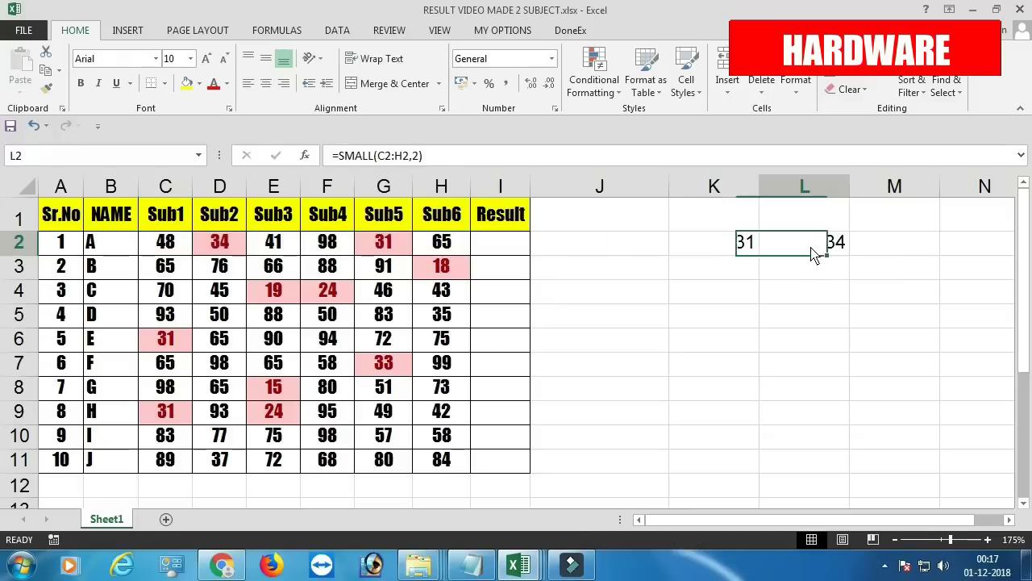
click(758, 252)
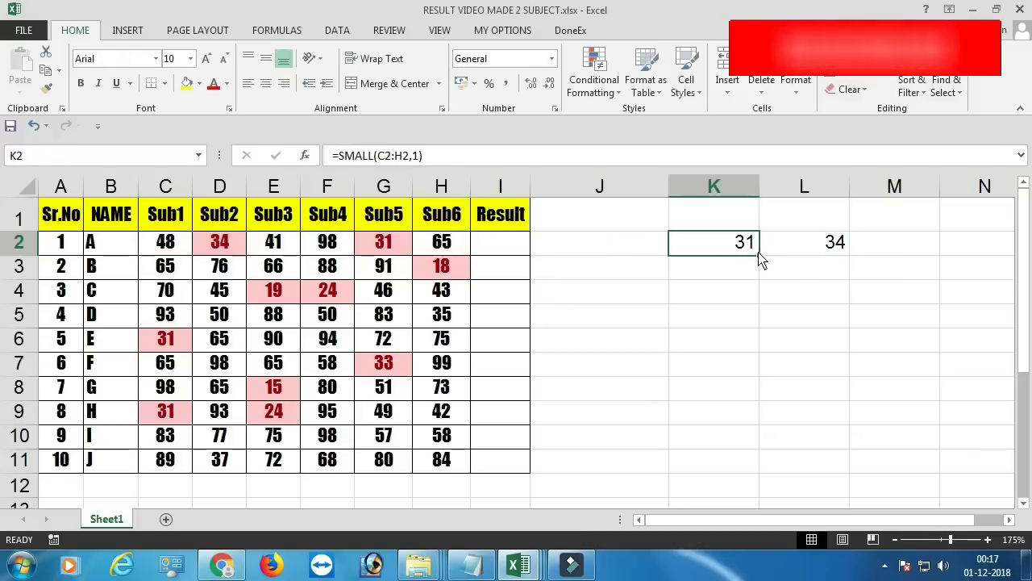
drag(759, 257, 759, 473)
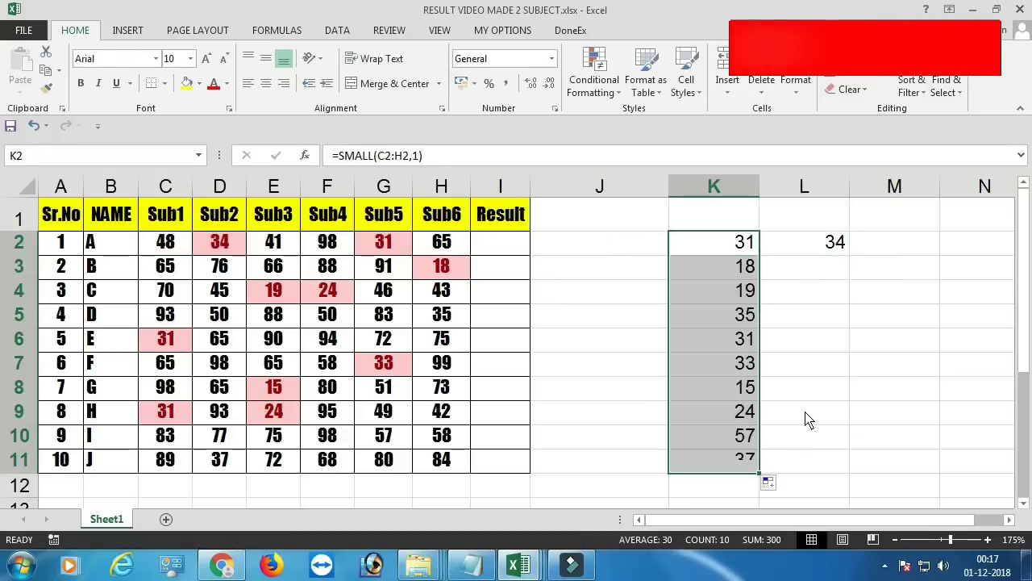
click(847, 251)
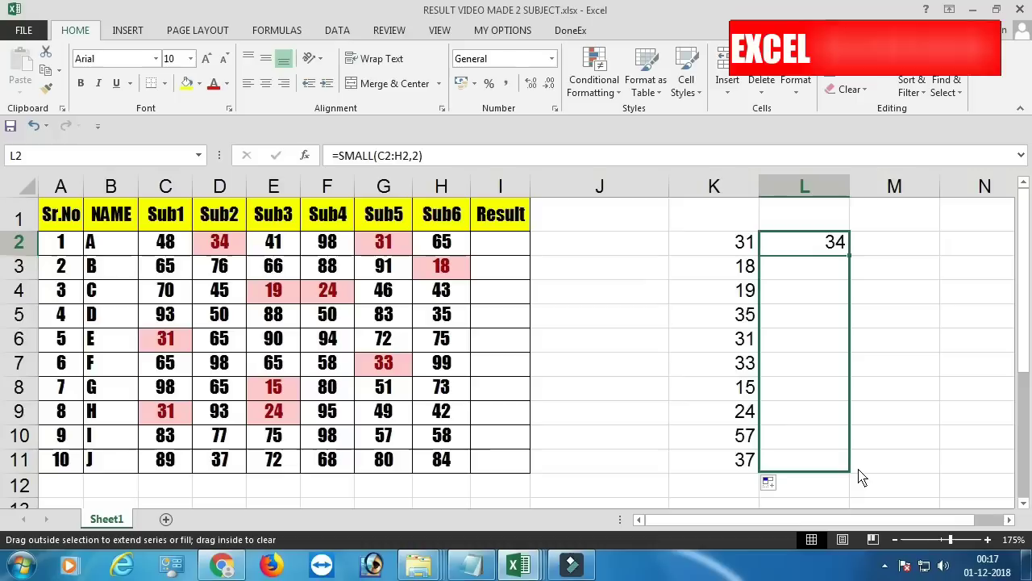
drag(854, 339, 860, 476)
key(Left)
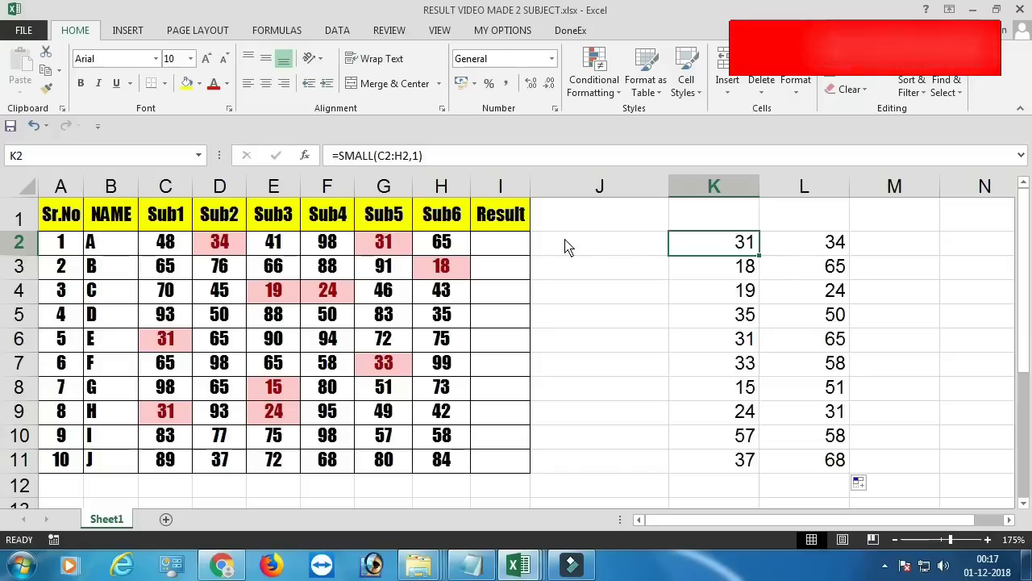
Start I2's formula with =IF(AND(SMALL(C2:H2,1), selecting C2:H2 by mouse
click(498, 249)
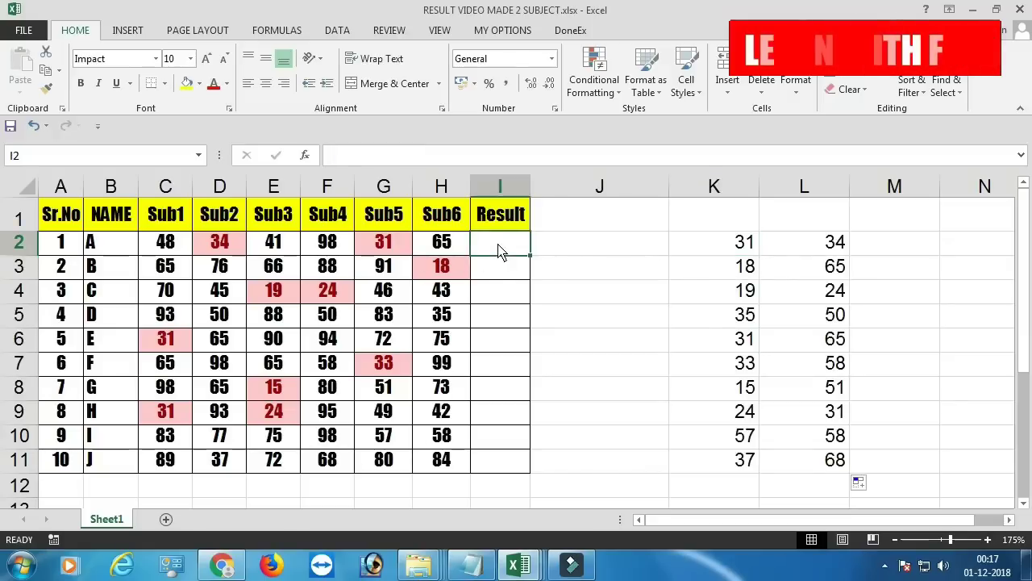
text(=IF)
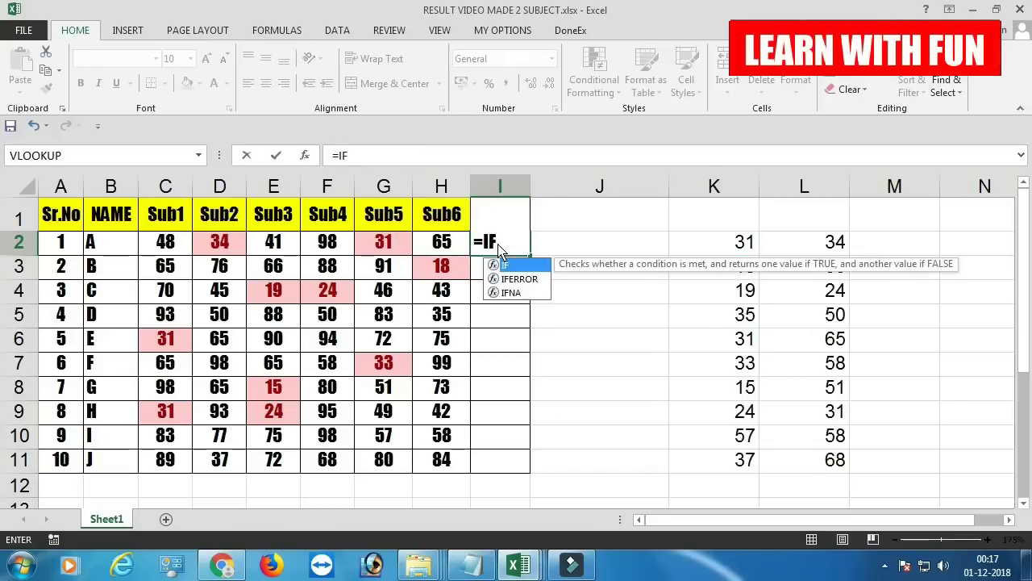
text((AND)
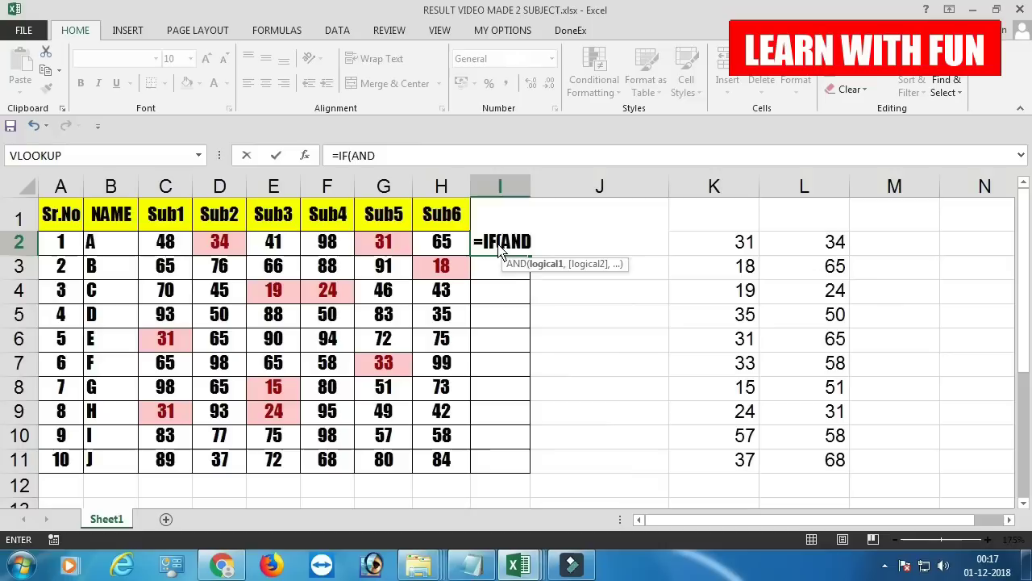
text((SM)
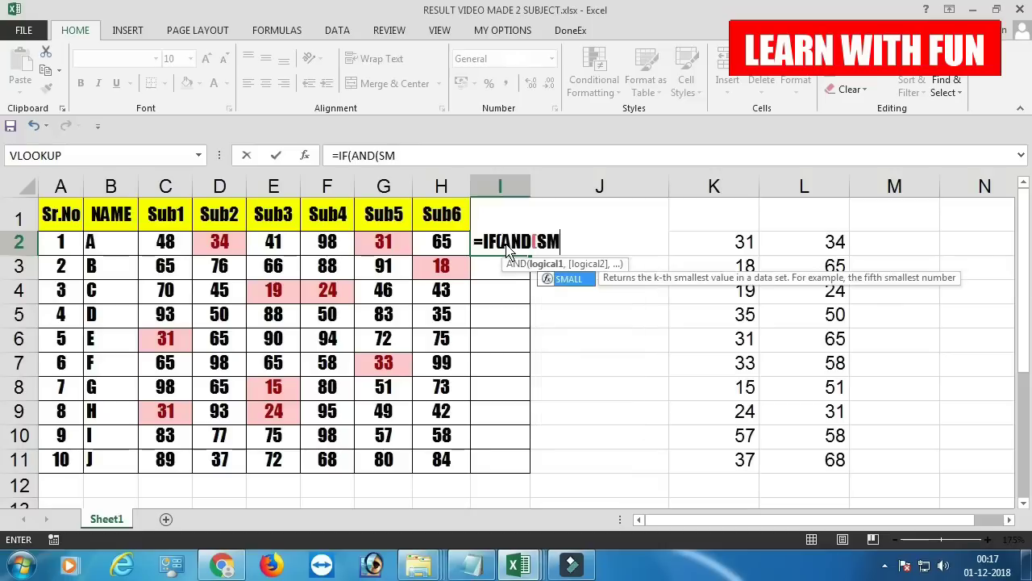
key(Tab)
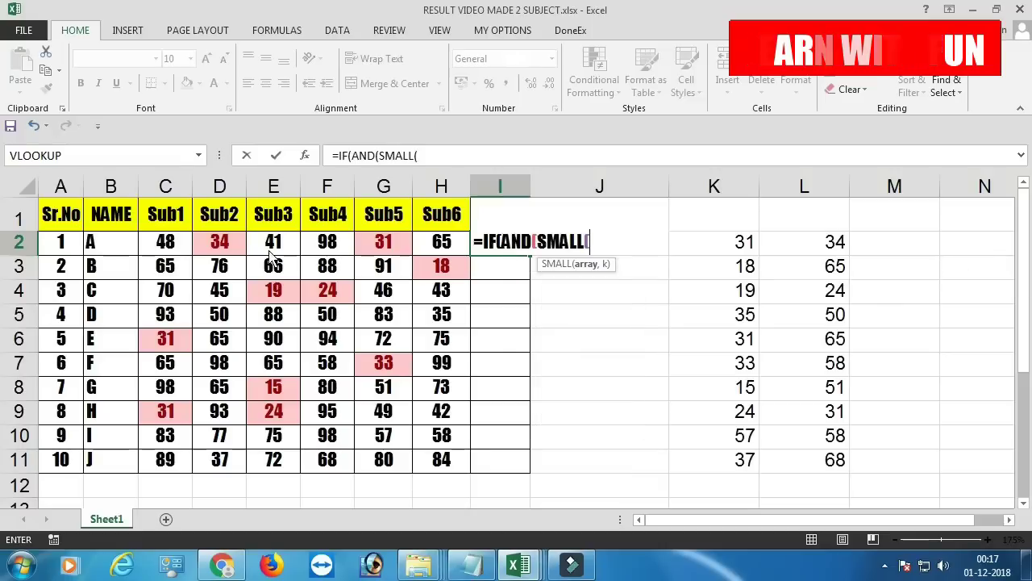
drag(158, 243, 430, 250)
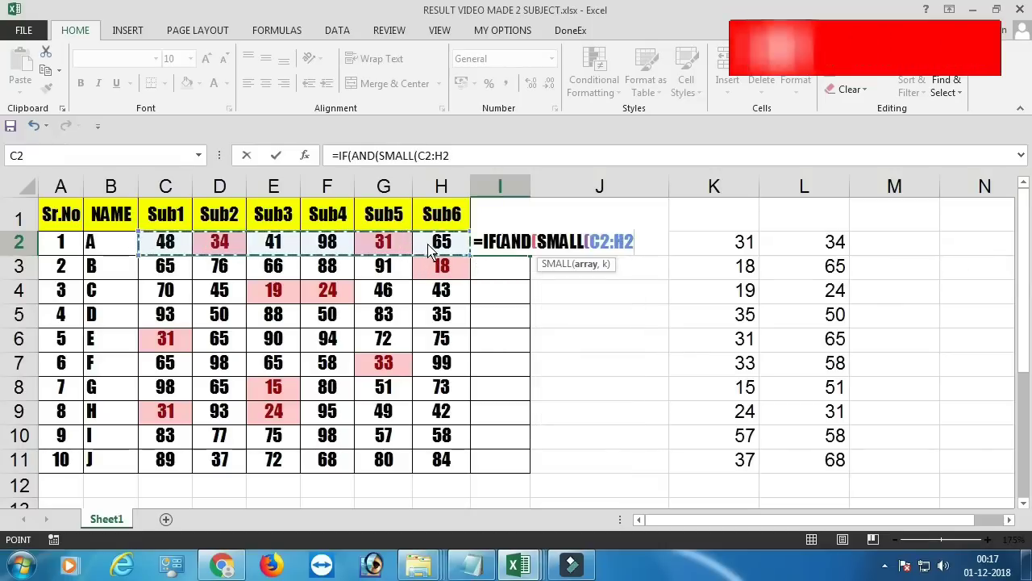
text(,1)
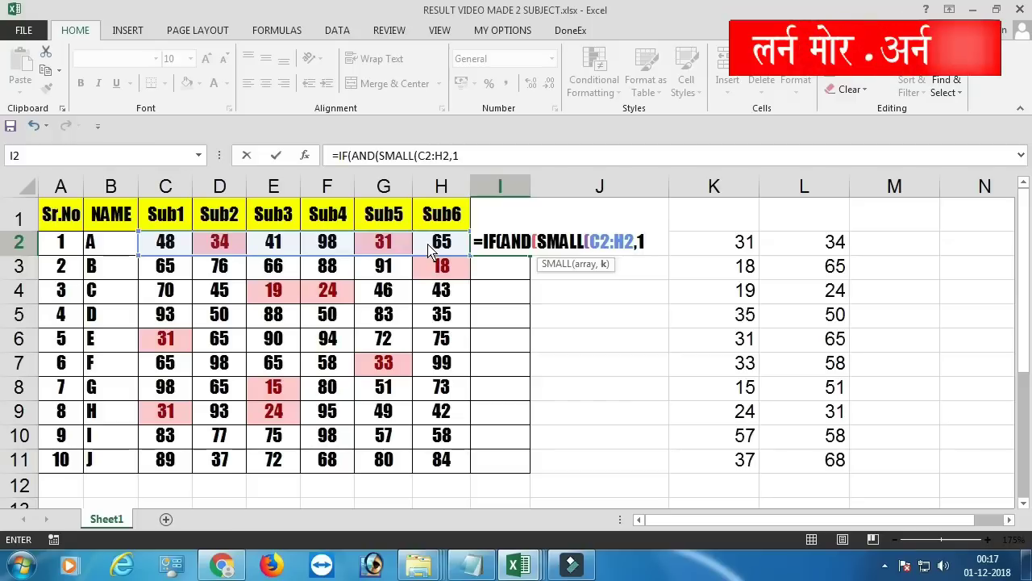
text()<35,)
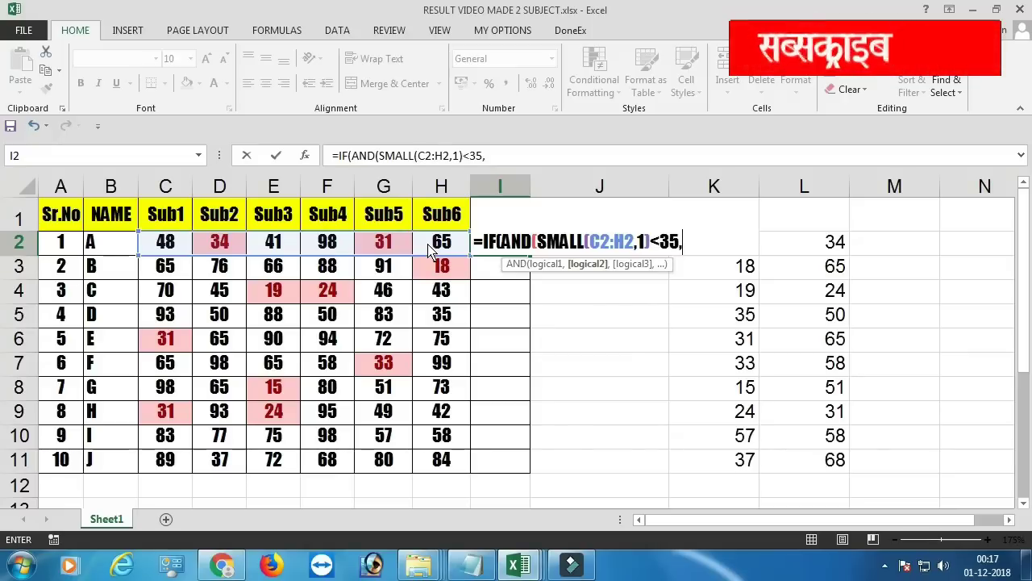
Add the second condition SMALL(C2:H2,2)<35 and begin the "FAIL" result text
text(SM)
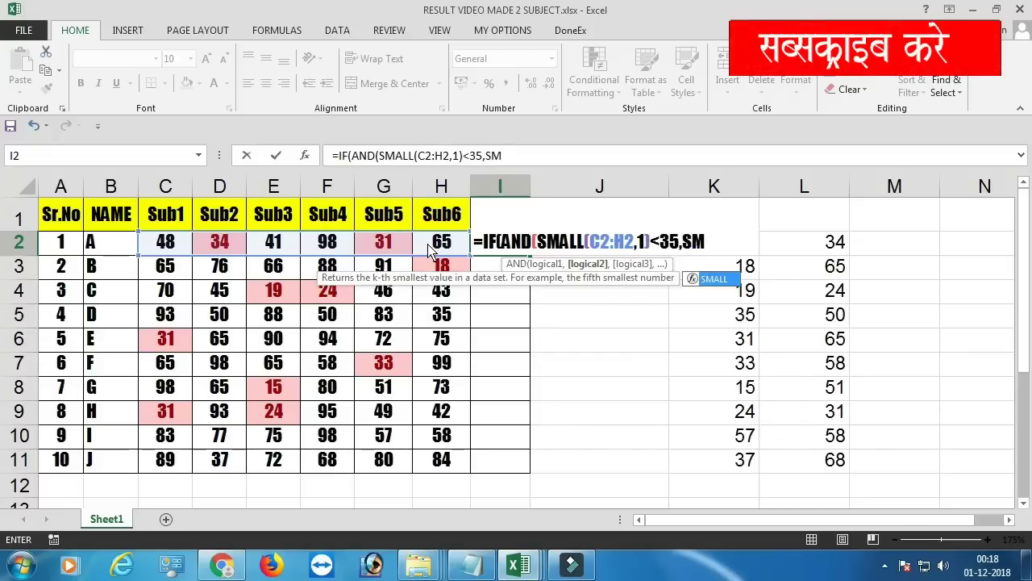
key(Tab)
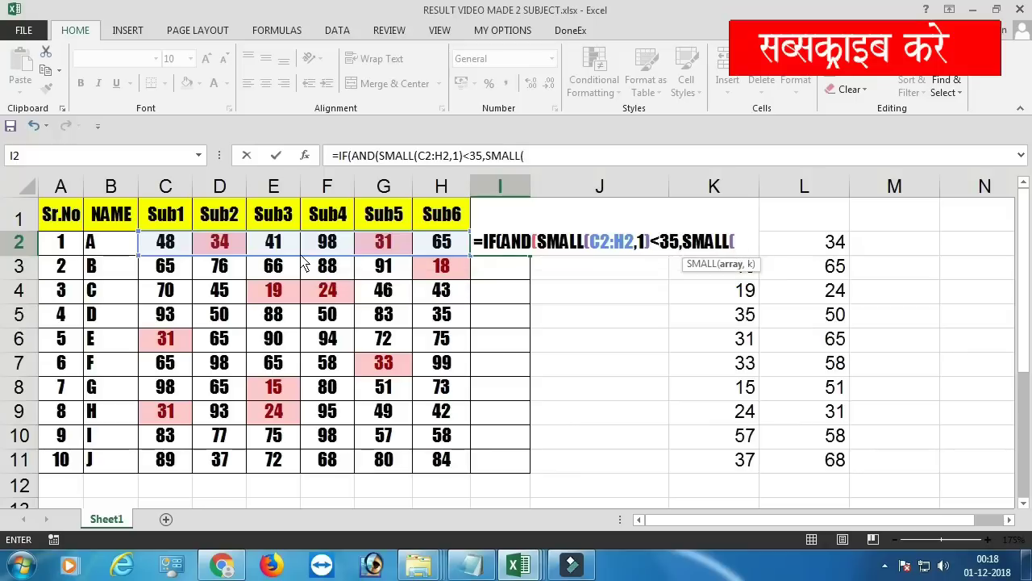
drag(169, 242, 401, 246)
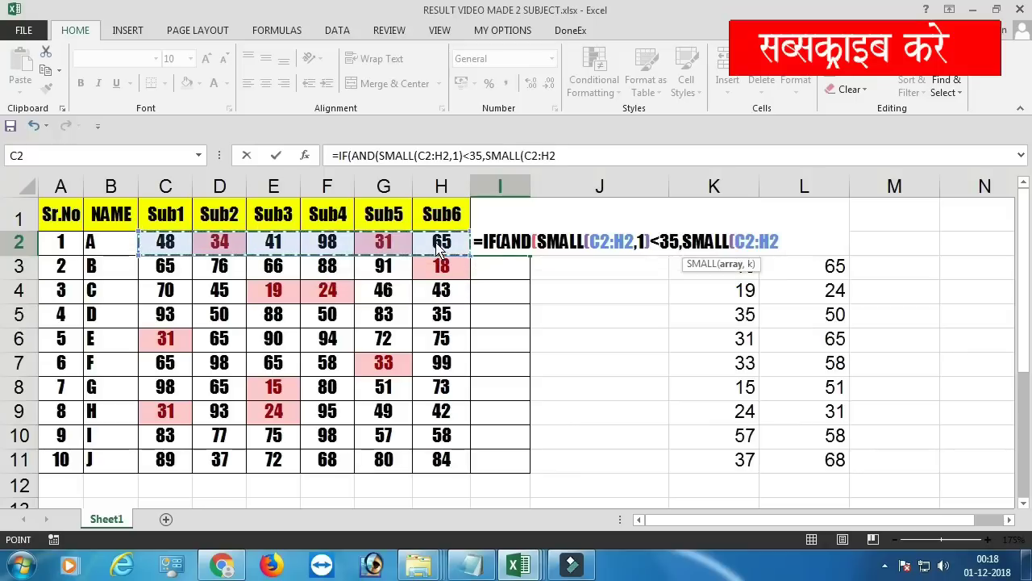
text(,2)
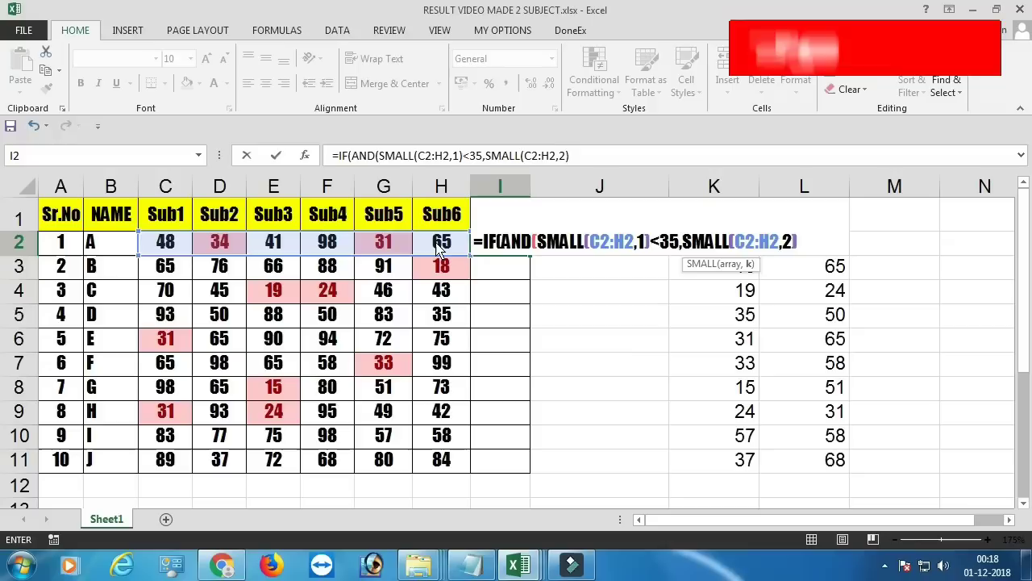
text()<35)
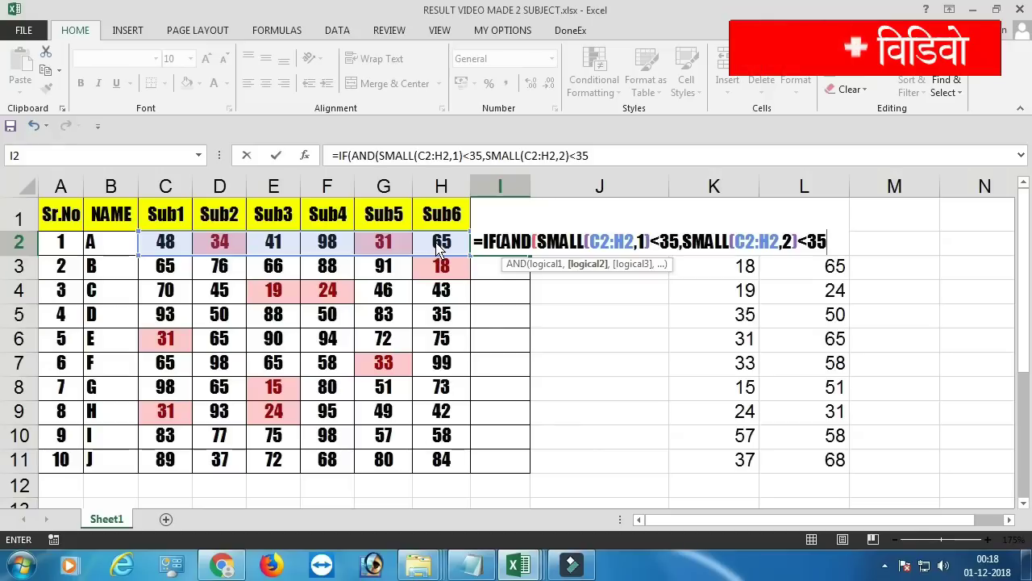
text(),)
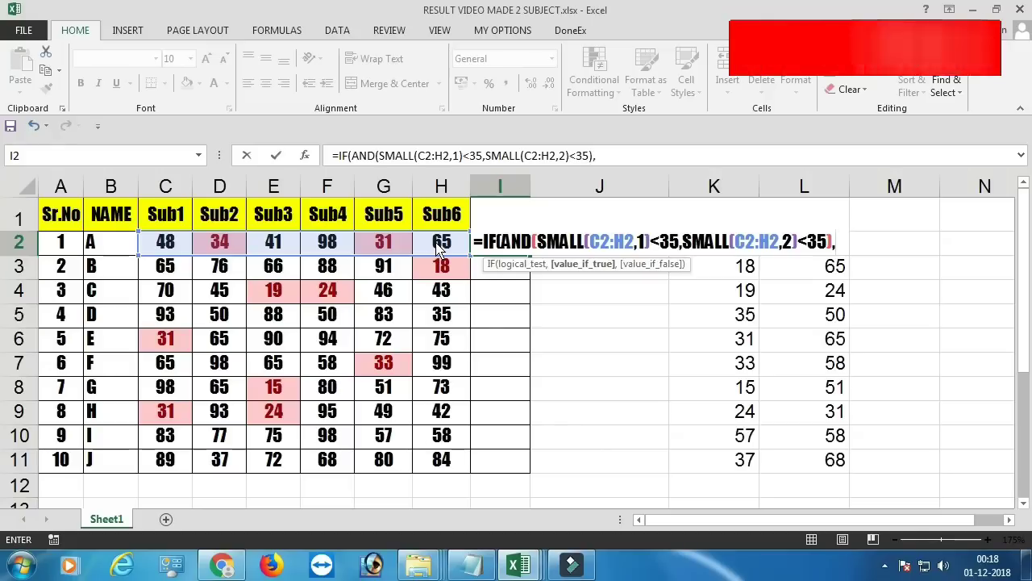
text("FAIL","PASS)
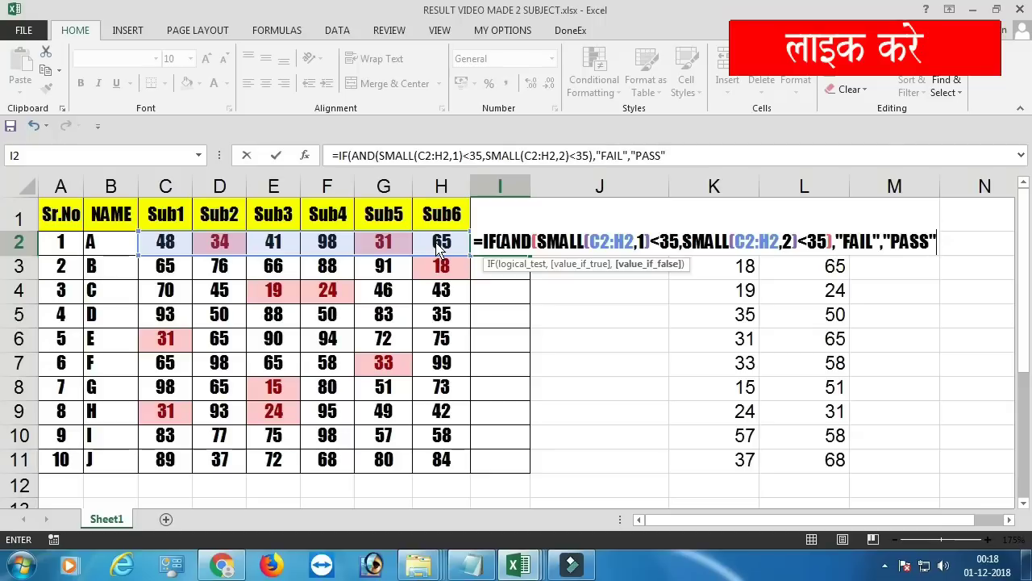
Enter the PASS/FAIL formula in I2 and fill it down through I11
key(Return)
key(Return)
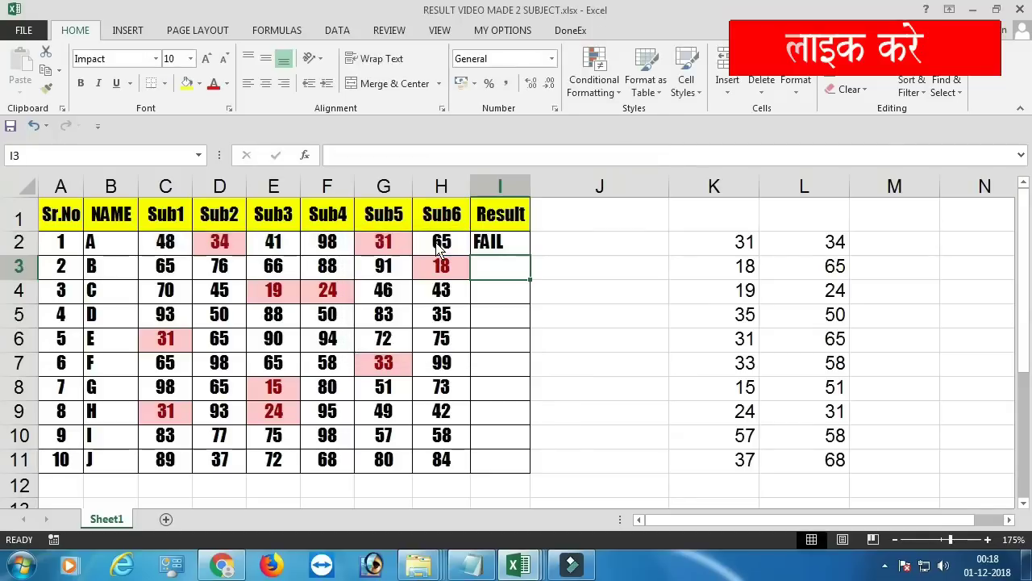
key(Up)
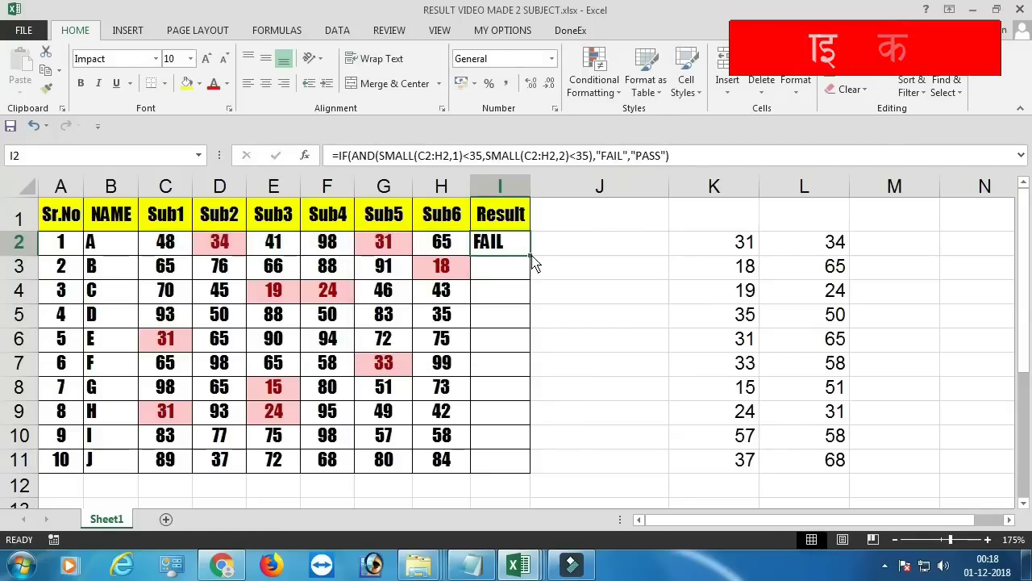
double_click(530, 254)
Change student A's Sub5 mark in G2 from 31 to 65
click(385, 249)
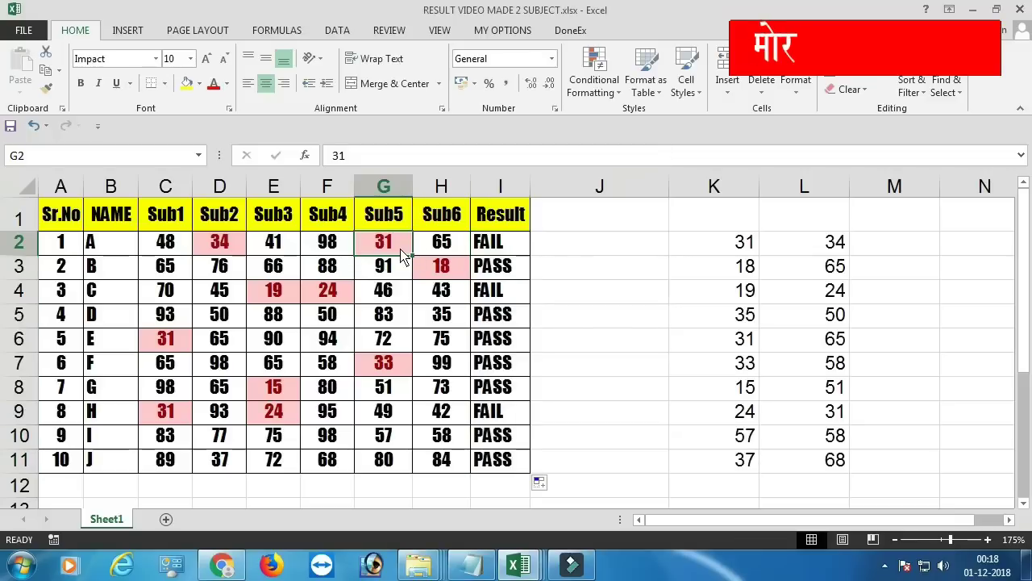
text(65)
key(Return)
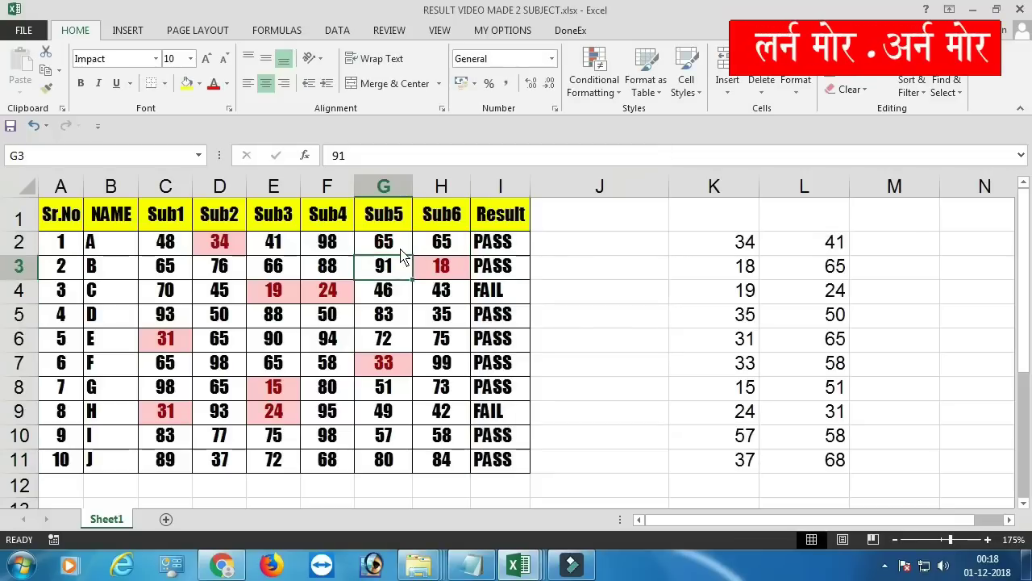
Recheck I2's result formula against student A's remaining low mark of 34
click(217, 250)
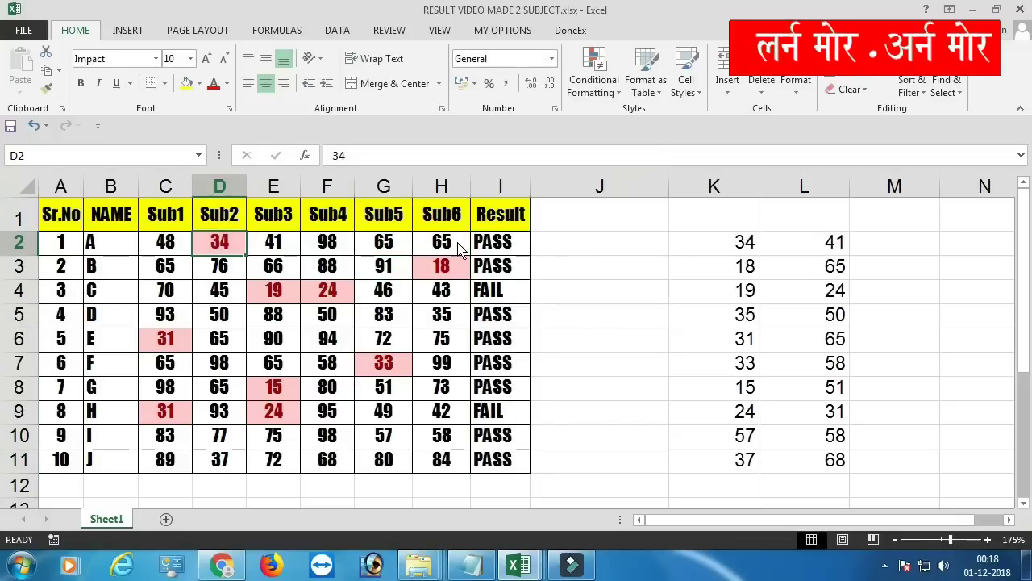
click(500, 245)
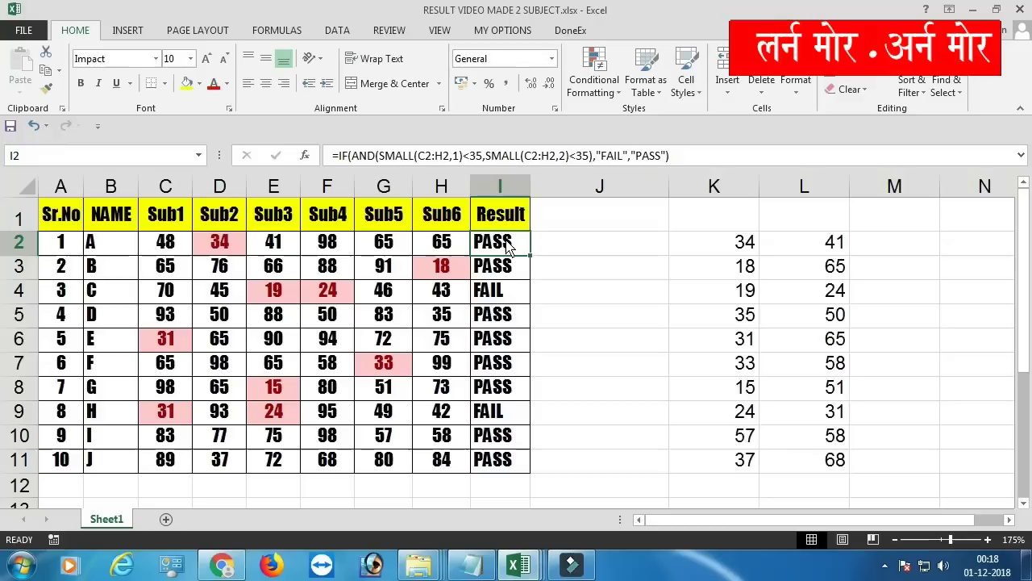
double_click(507, 248)
key(Return)
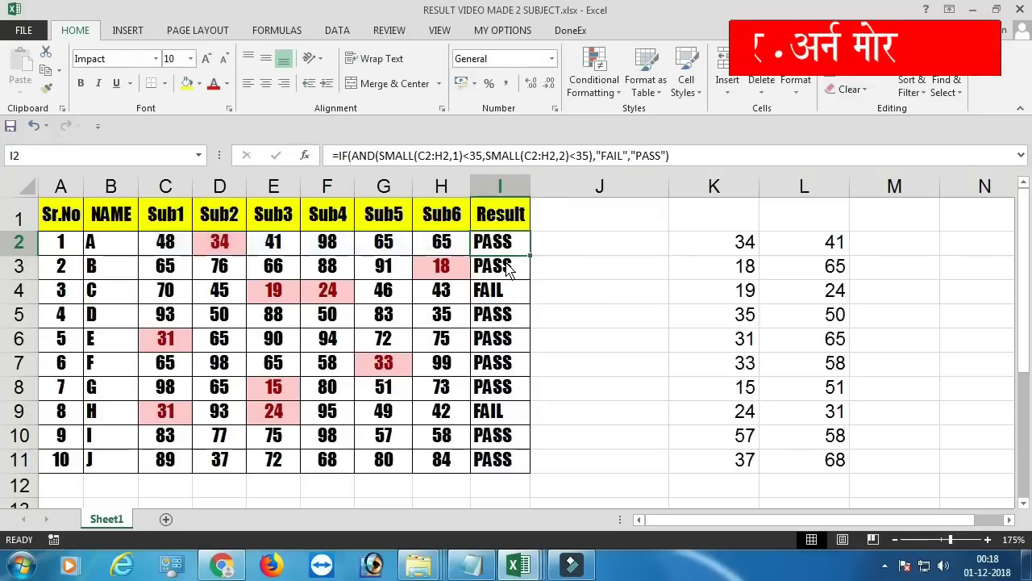
Inspect student C's I4 formula, which returns FAIL for marks 19 and 24
double_click(508, 292)
key(Escape)
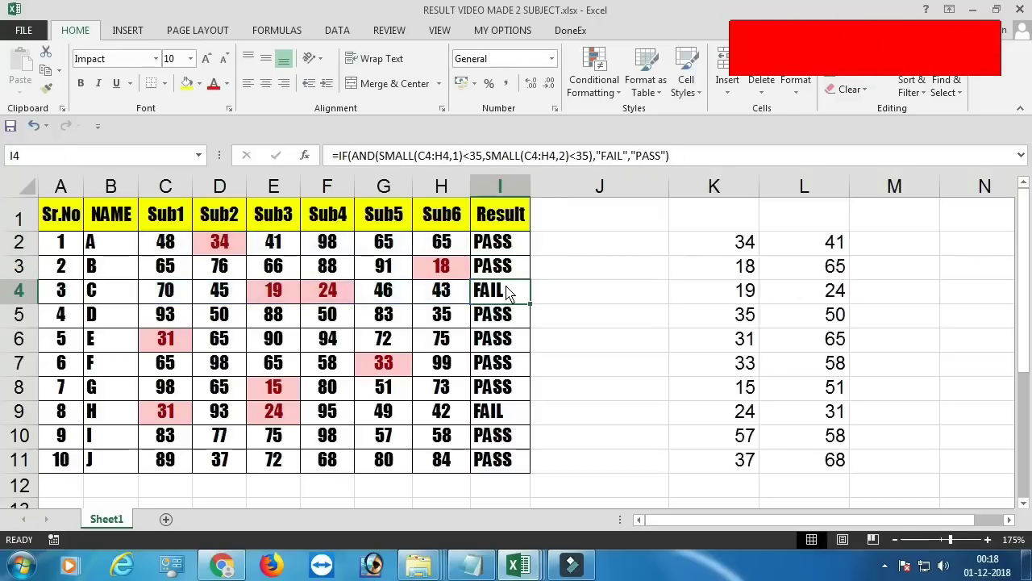
double_click(508, 292)
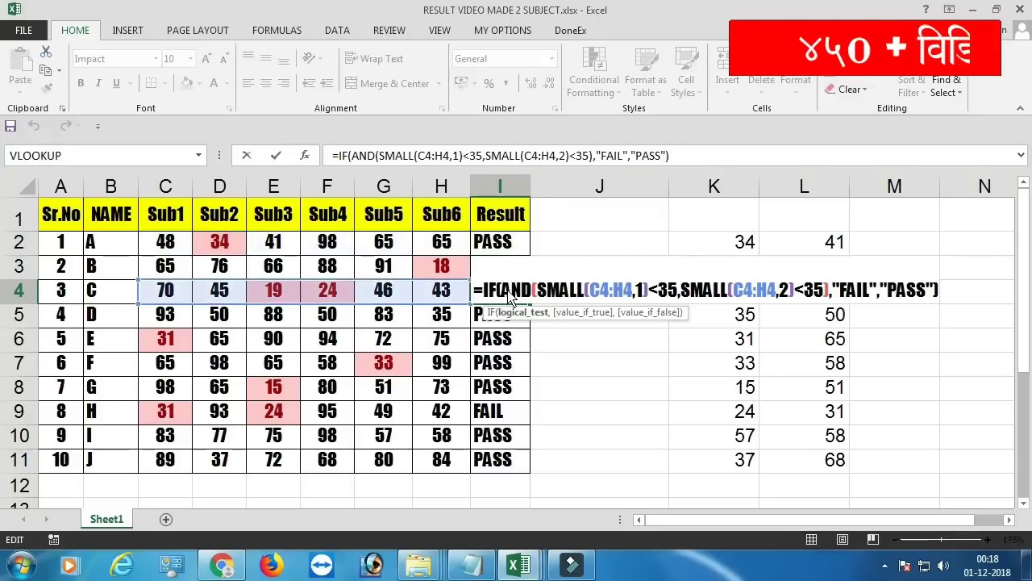
key(Escape)
click(292, 297)
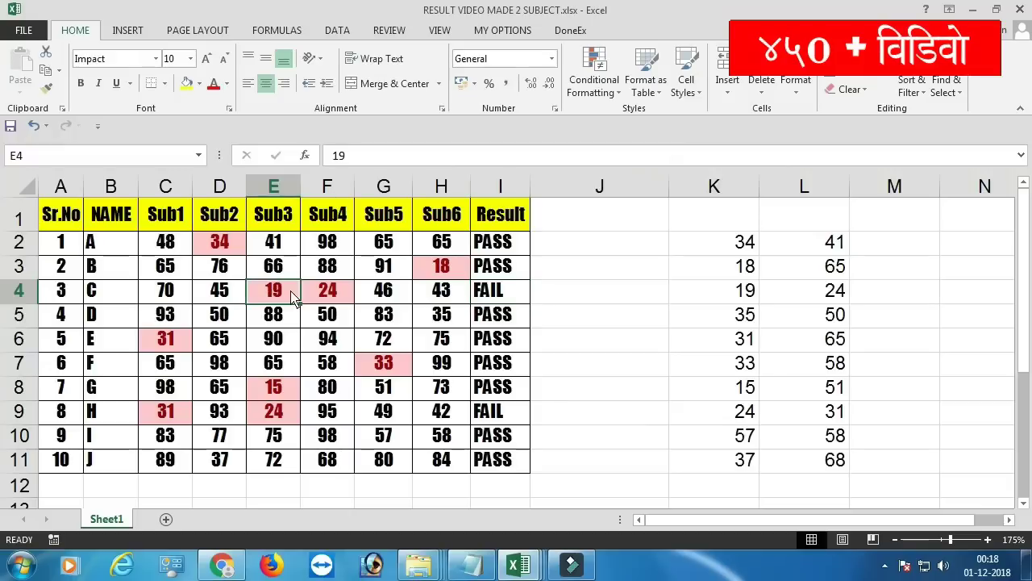
click(487, 300)
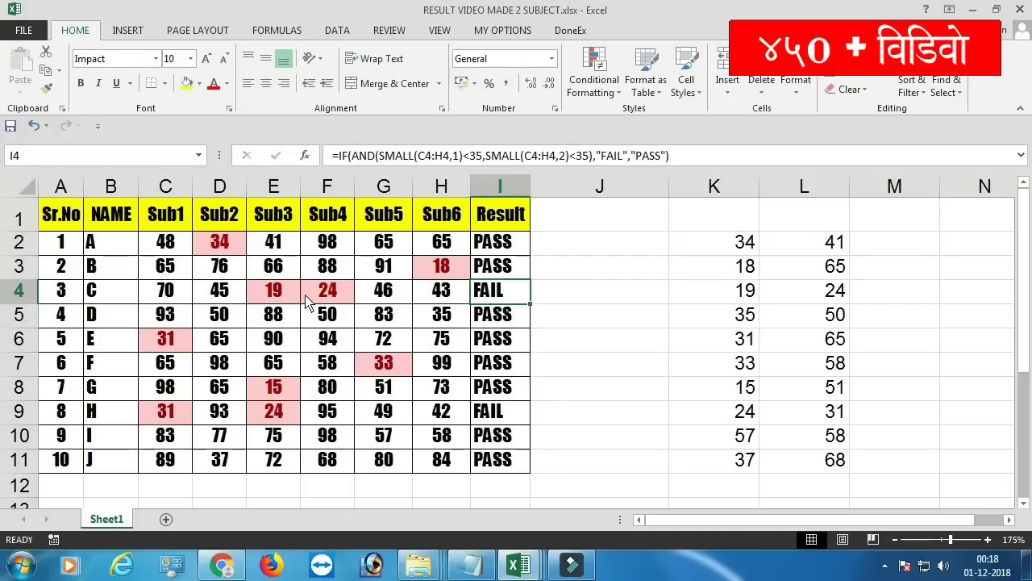
drag(296, 290, 328, 295)
click(498, 300)
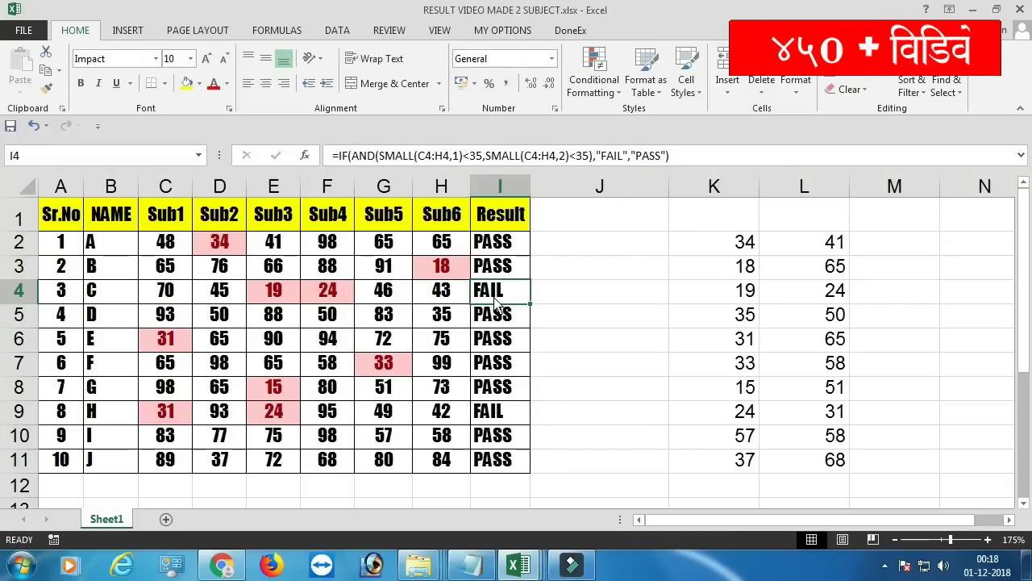
Check student H's I9 result against the low marks 31 and 24
drag(500, 411, 442, 411)
click(165, 411)
click(274, 413)
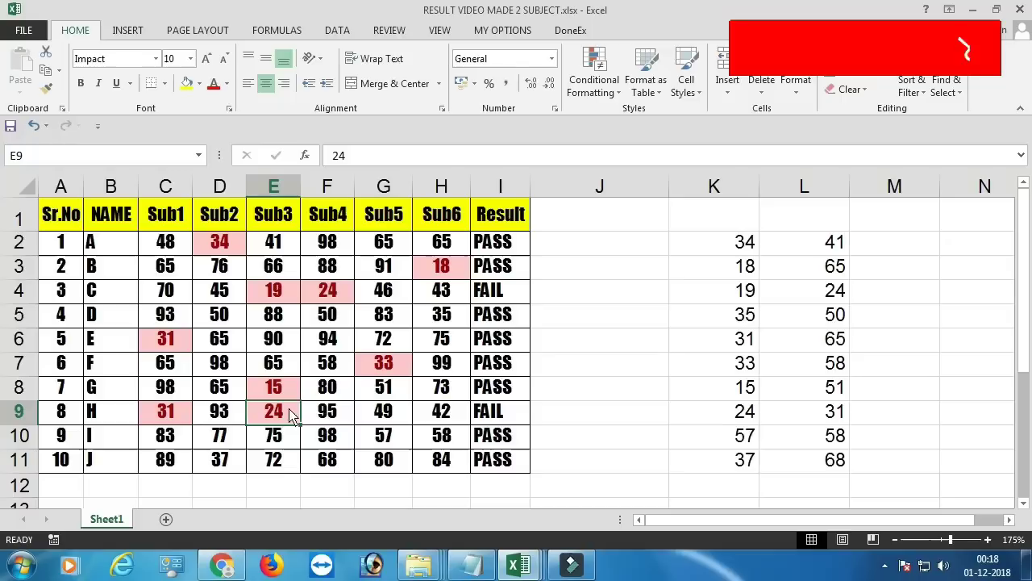
click(492, 422)
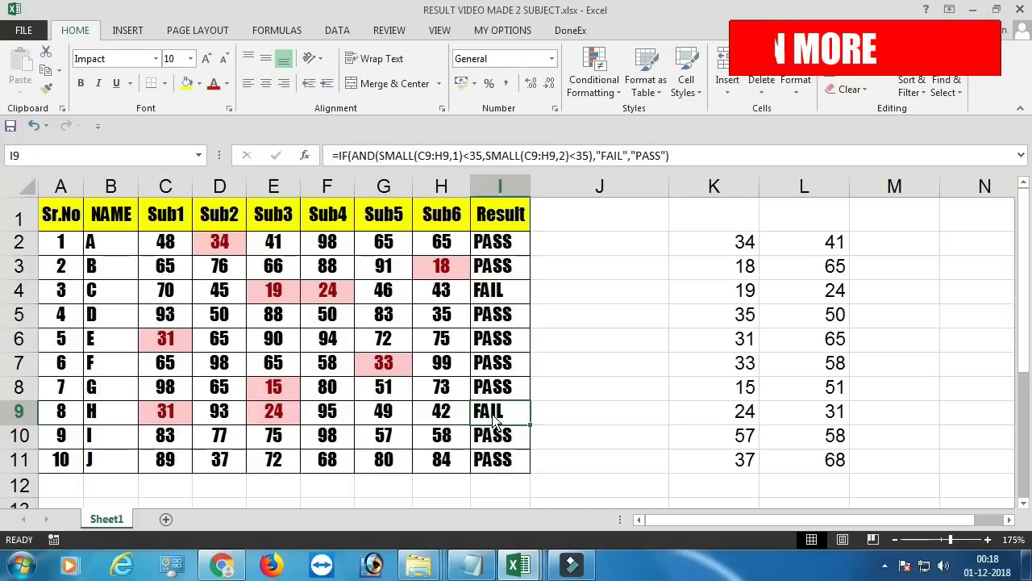
double_click(507, 248)
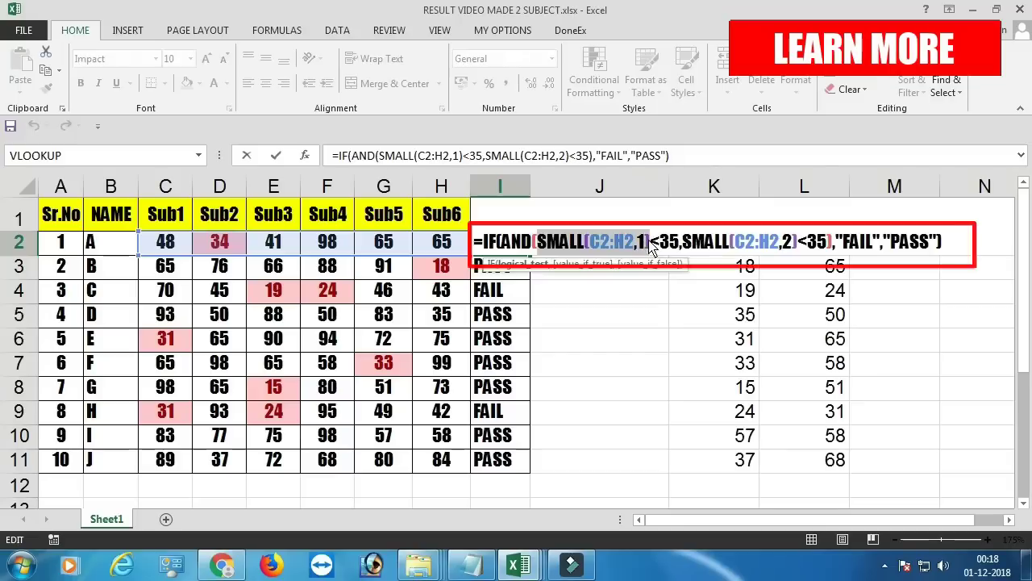
double_click(671, 242)
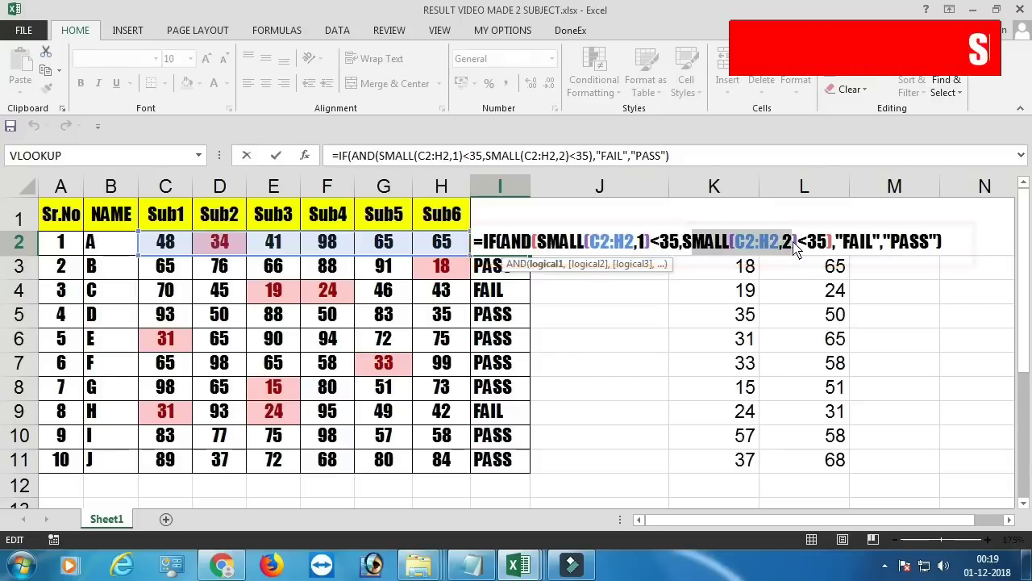
drag(797, 243, 828, 243)
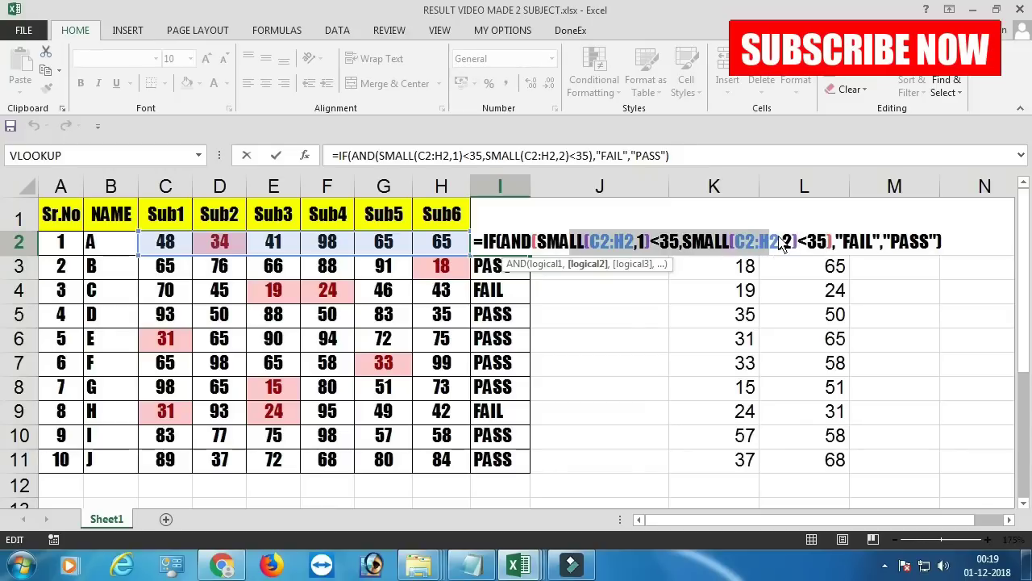
key(ctrl+Return)
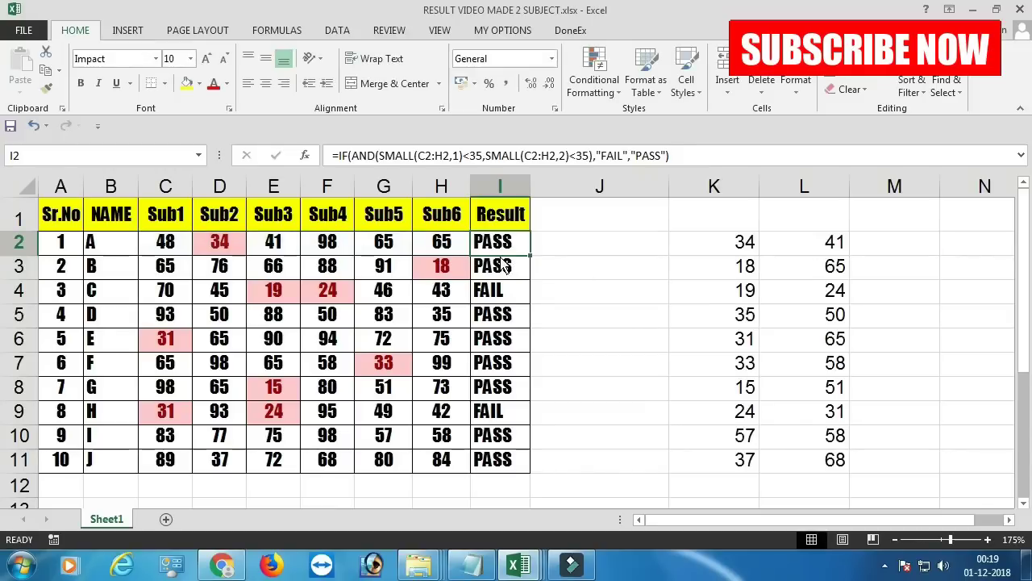